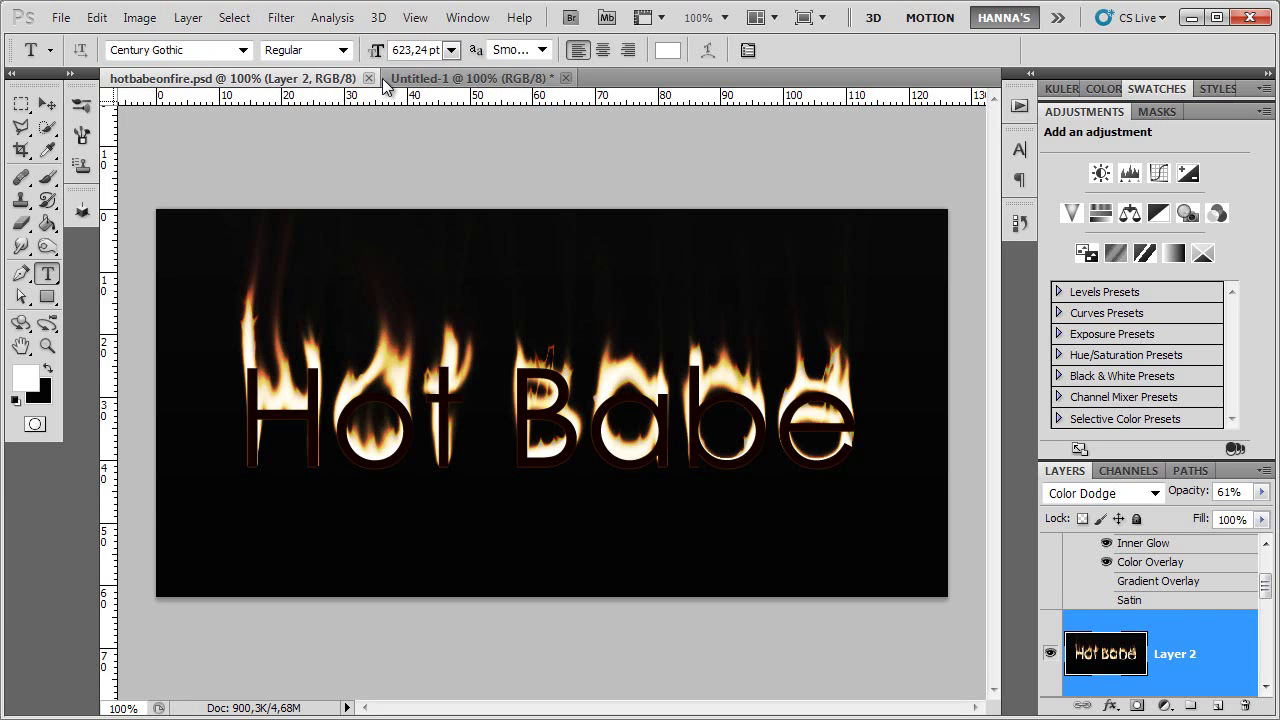
Switch from the Hot Babe fire example to the blank black Untitled-1 document
click(378, 80)
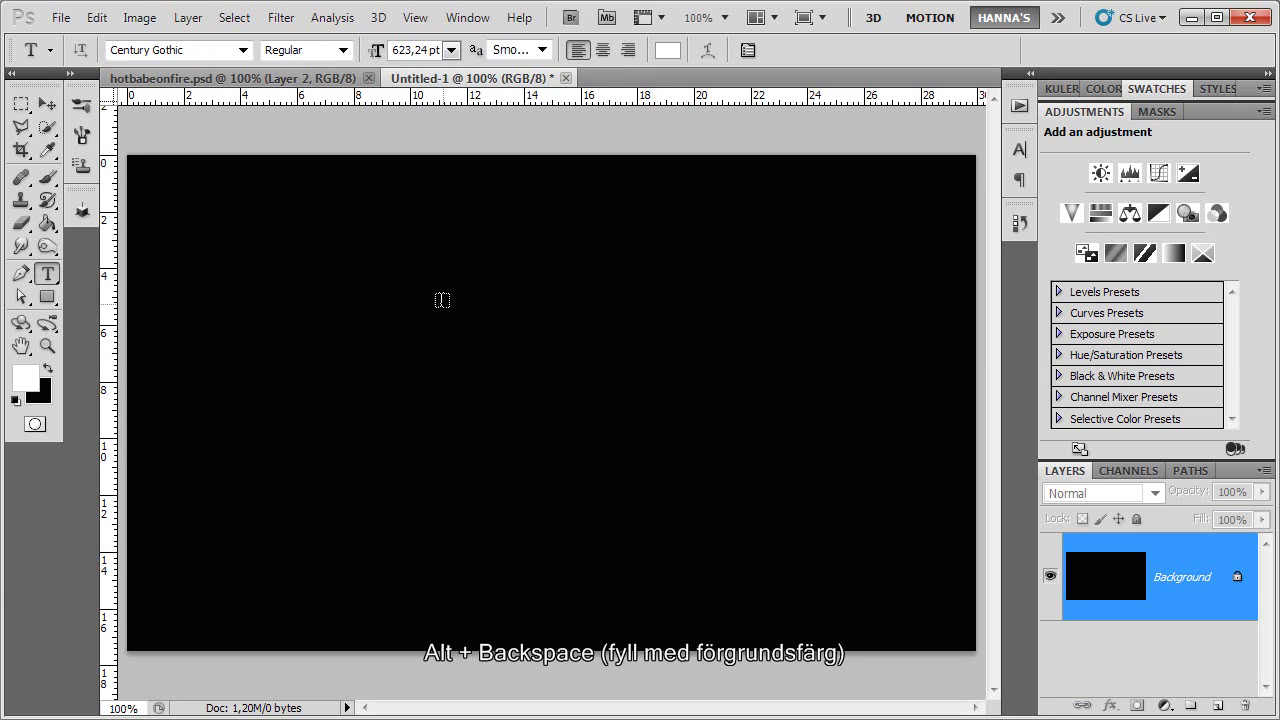
key(g)
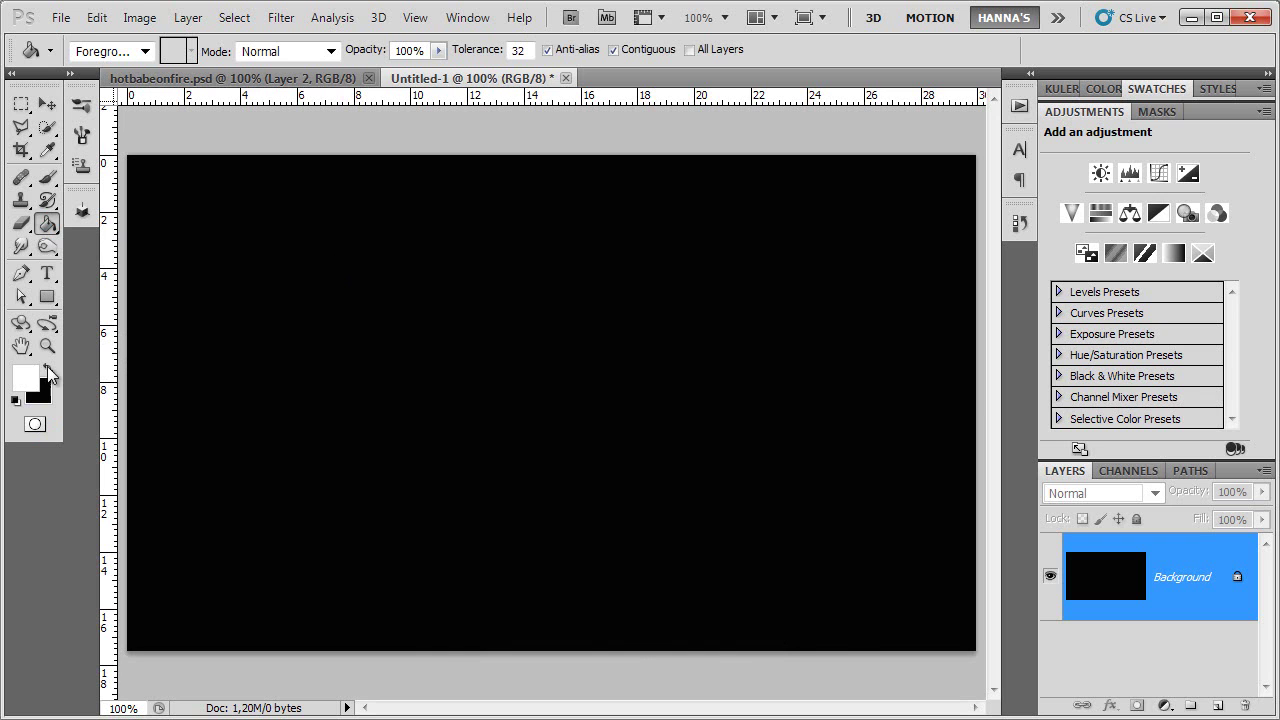
click(48, 372)
click(44, 228)
click(138, 243)
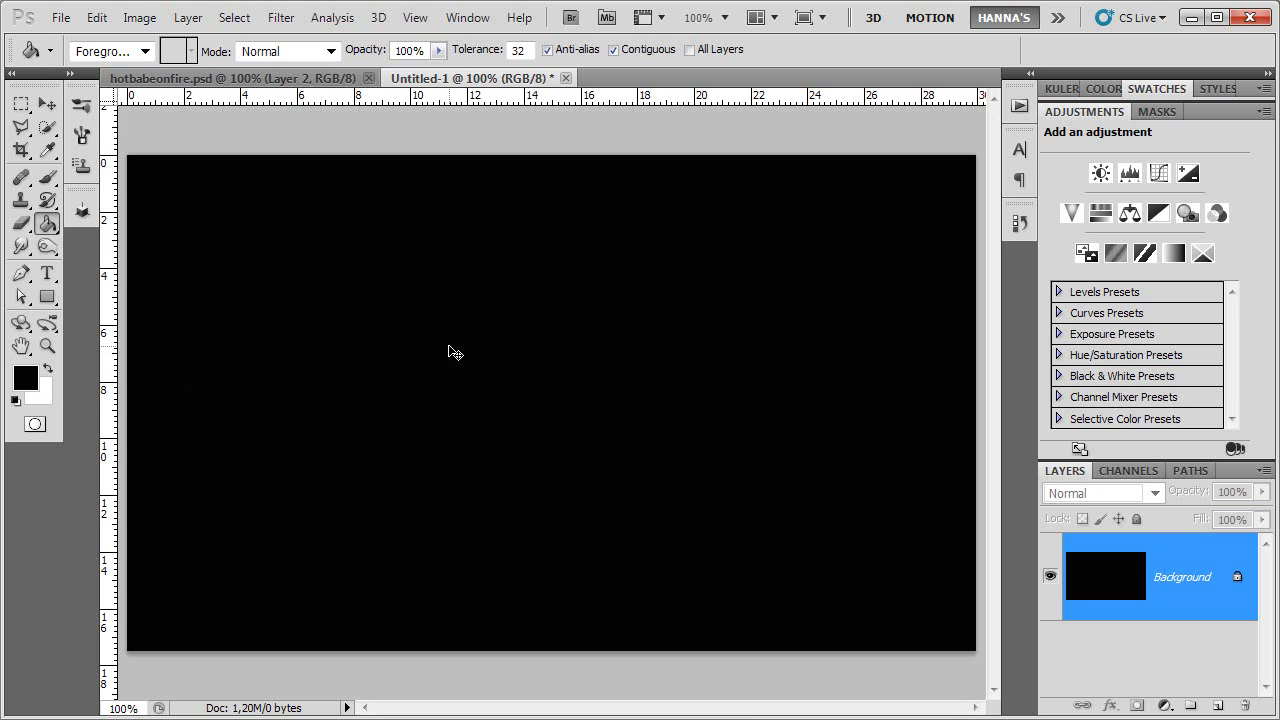
key(ctrl+i)
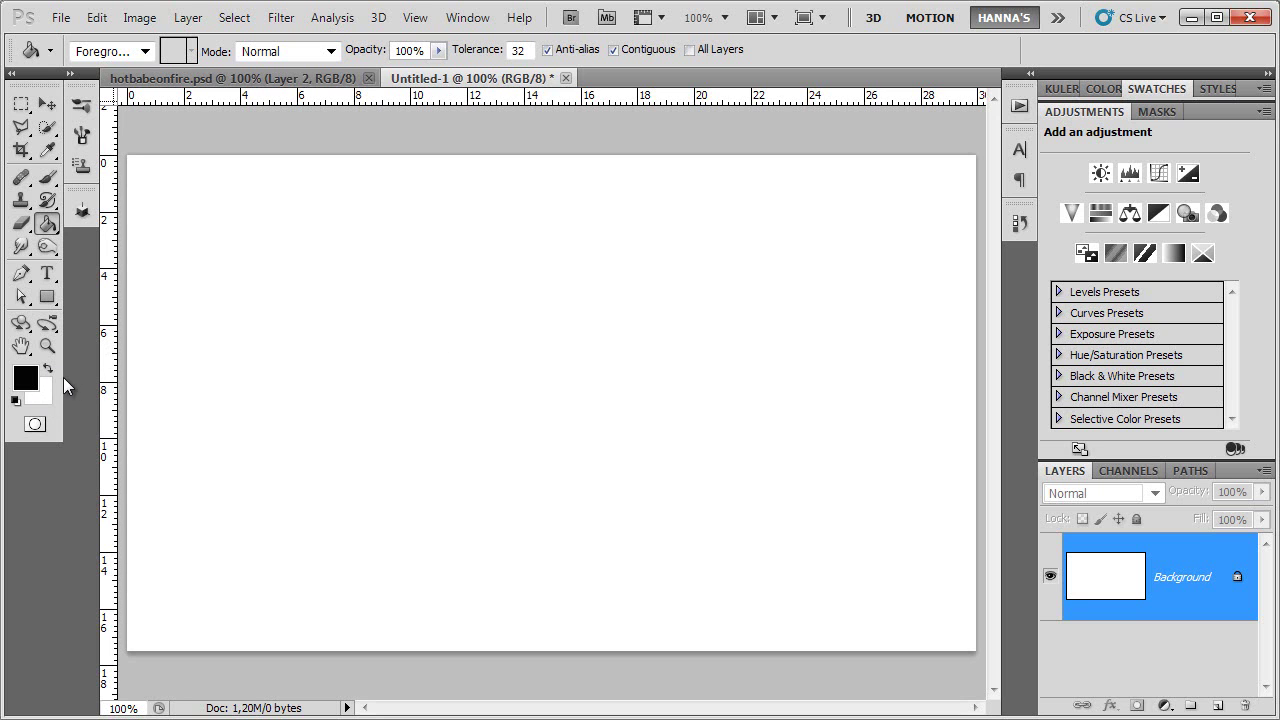
click(47, 369)
key(ctrl+BackSpace)
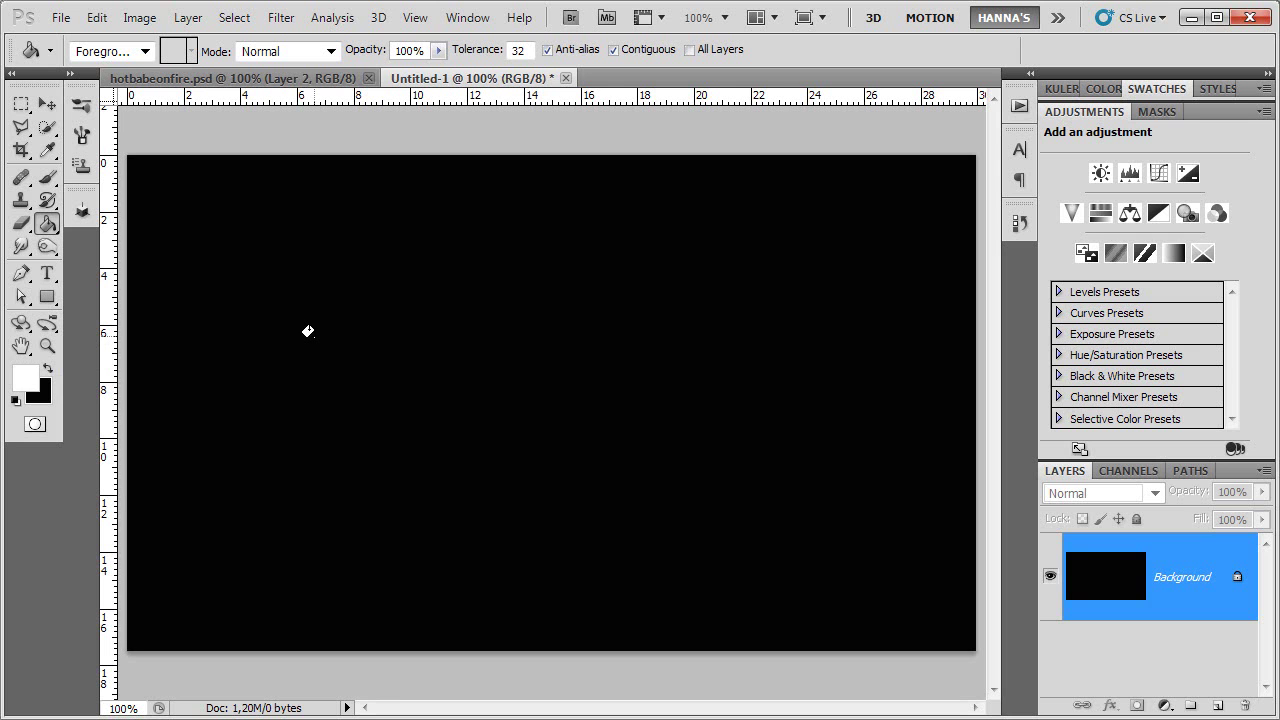
click(308, 331)
click(96, 17)
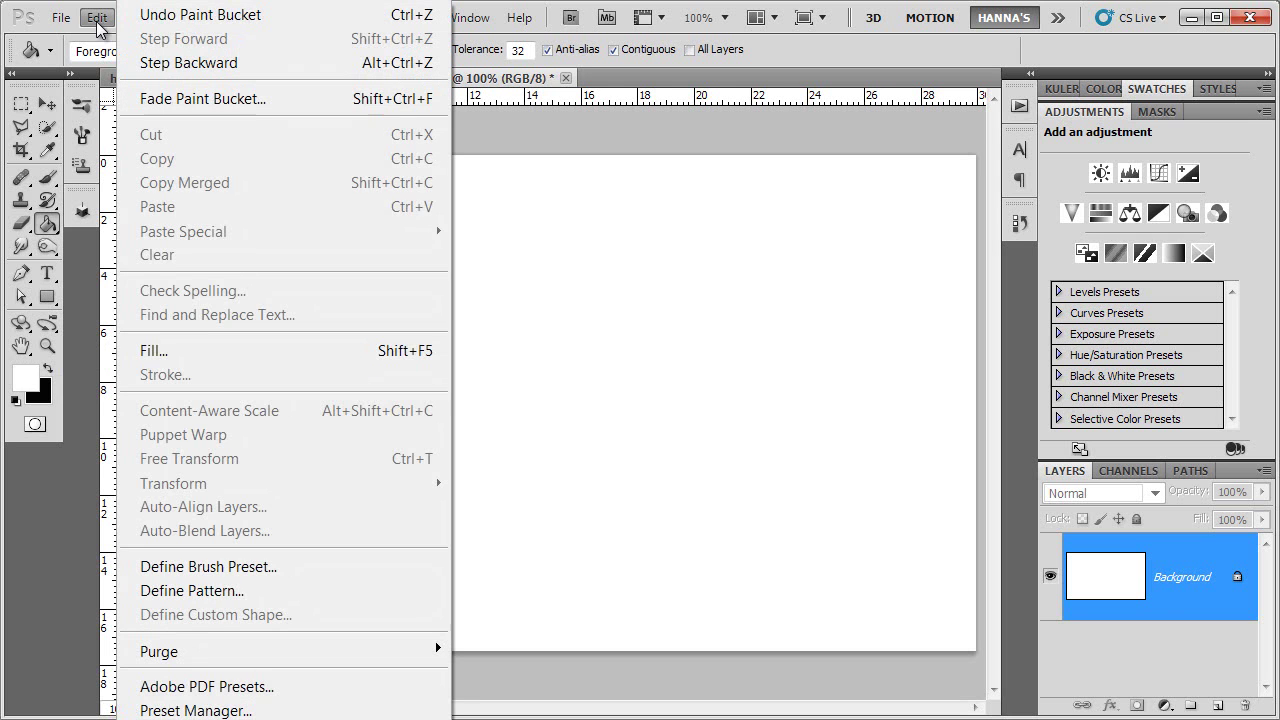
click(228, 351)
click(616, 242)
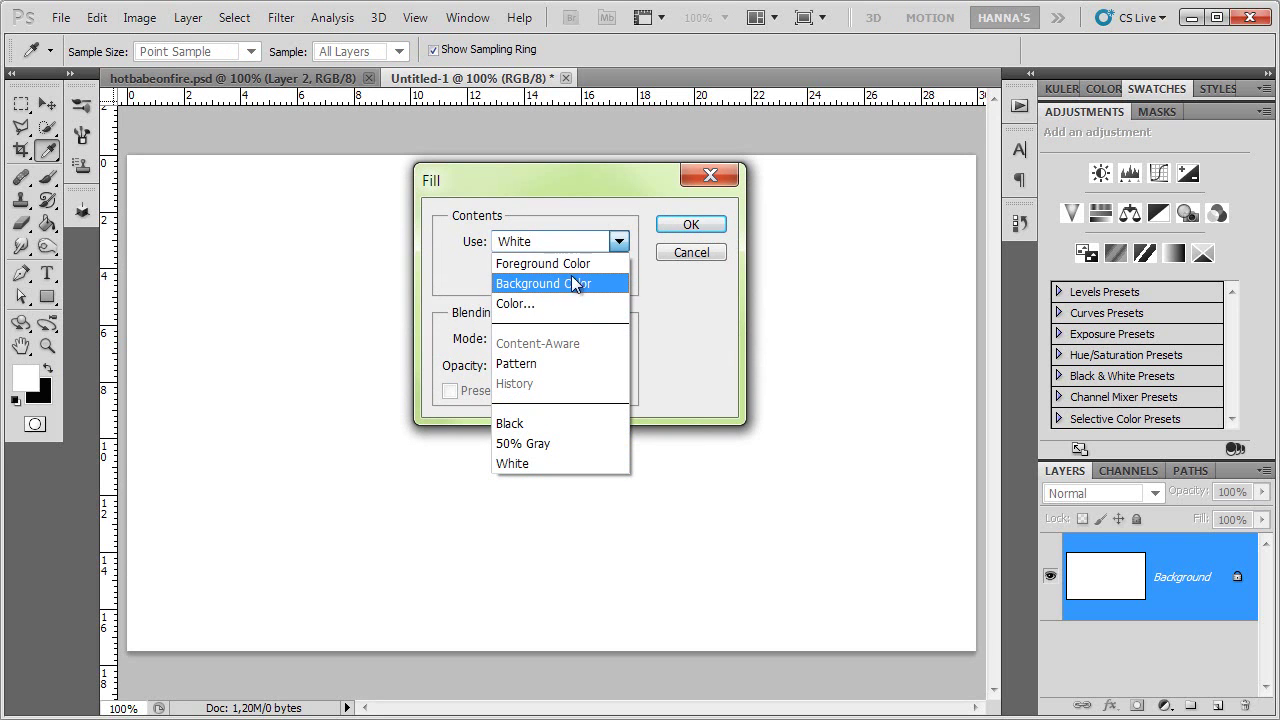
click(683, 246)
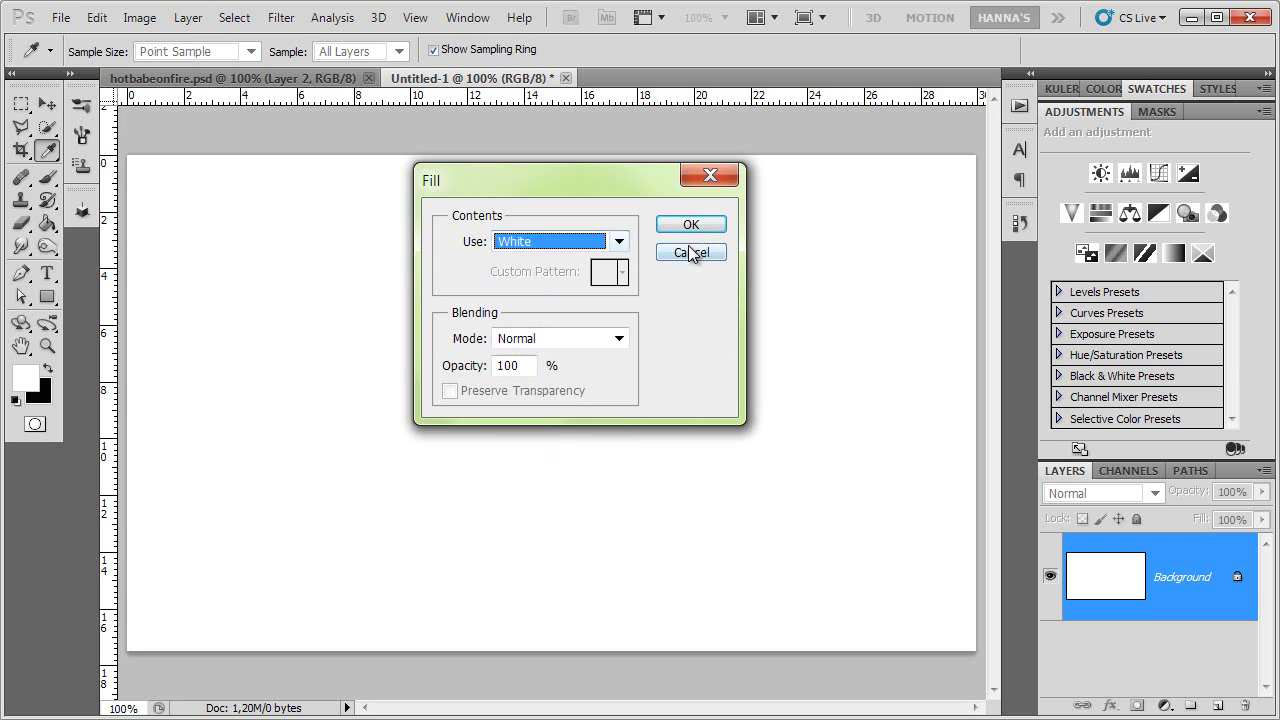
click(683, 246)
key(g)
key(ctrl+BackSpace)
key(t)
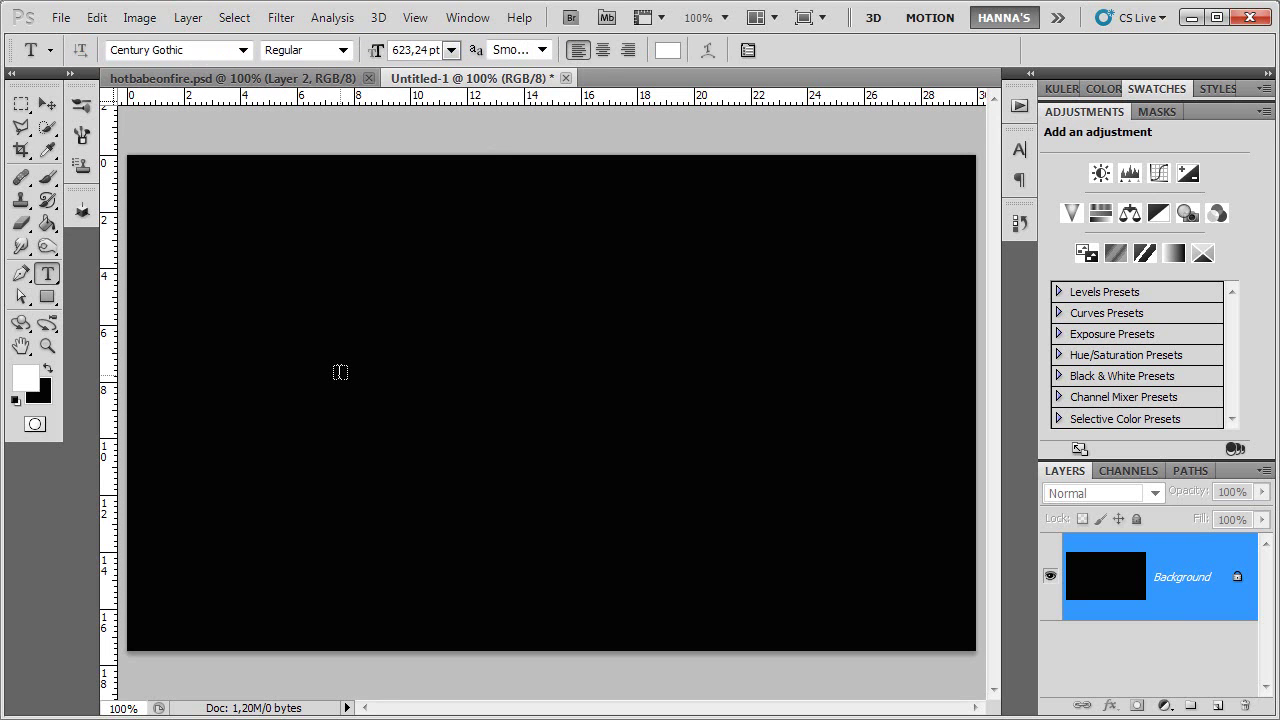
Type the word 'Hanna' in white on the black canvas and commit it
click(340, 372)
drag(427, 309, 381, 357)
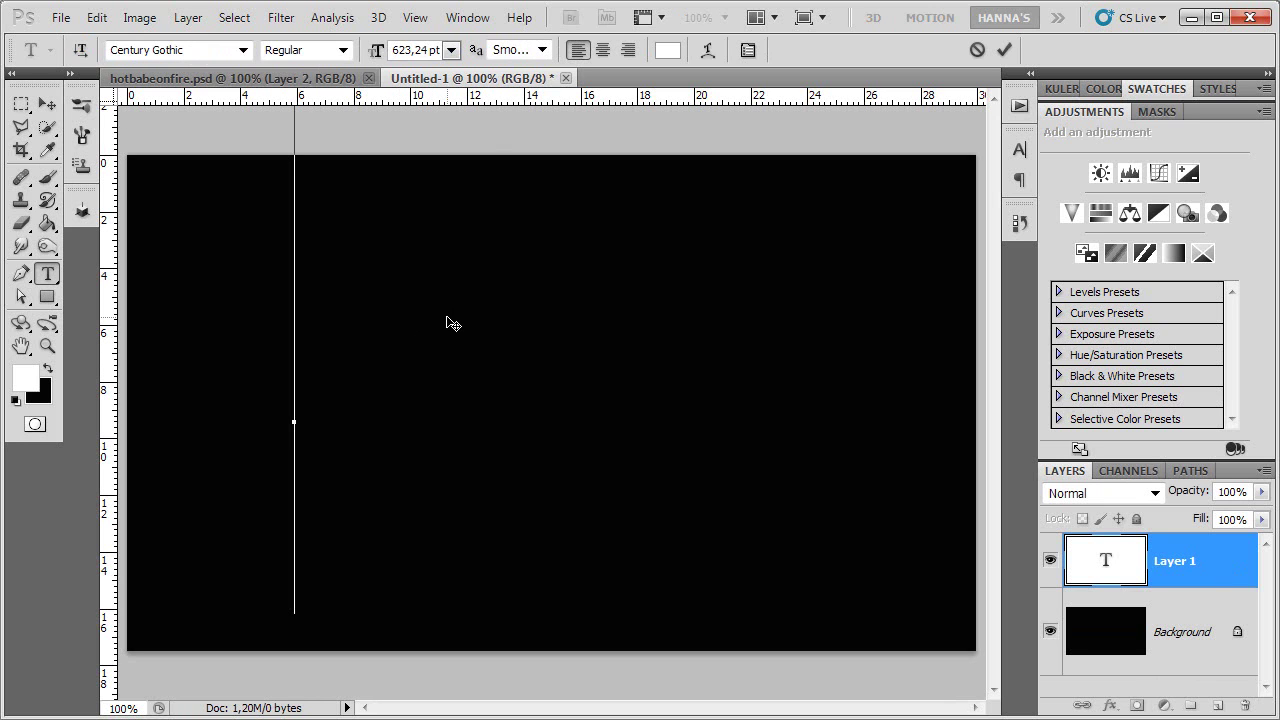
text(Ho)
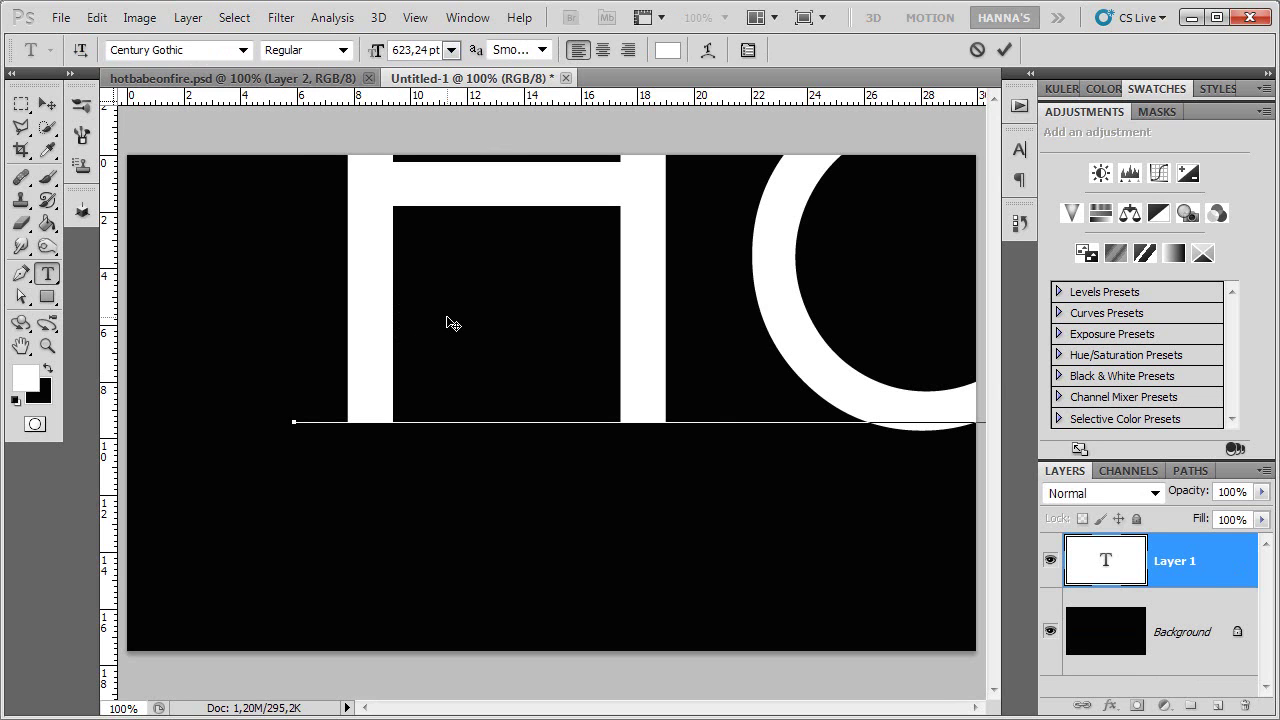
click(1004, 49)
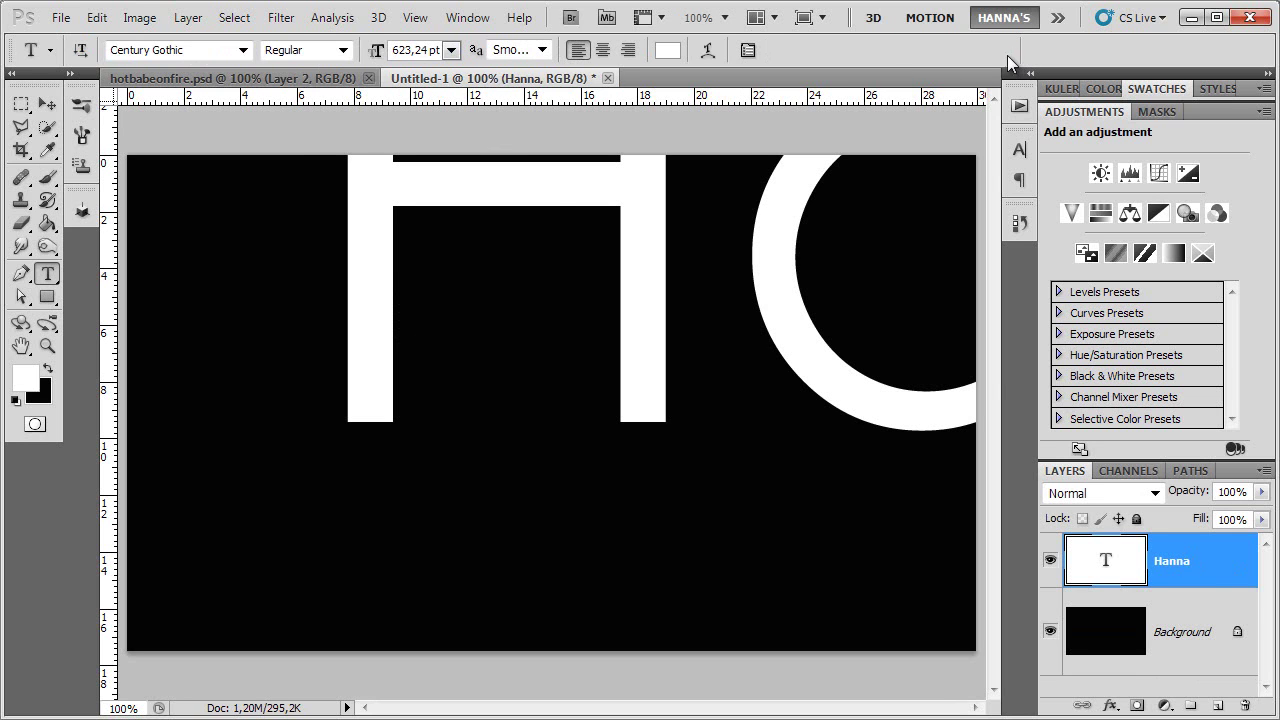
Move the Hanna text lower-left and scale it to 37% with Free Transform
click(47, 104)
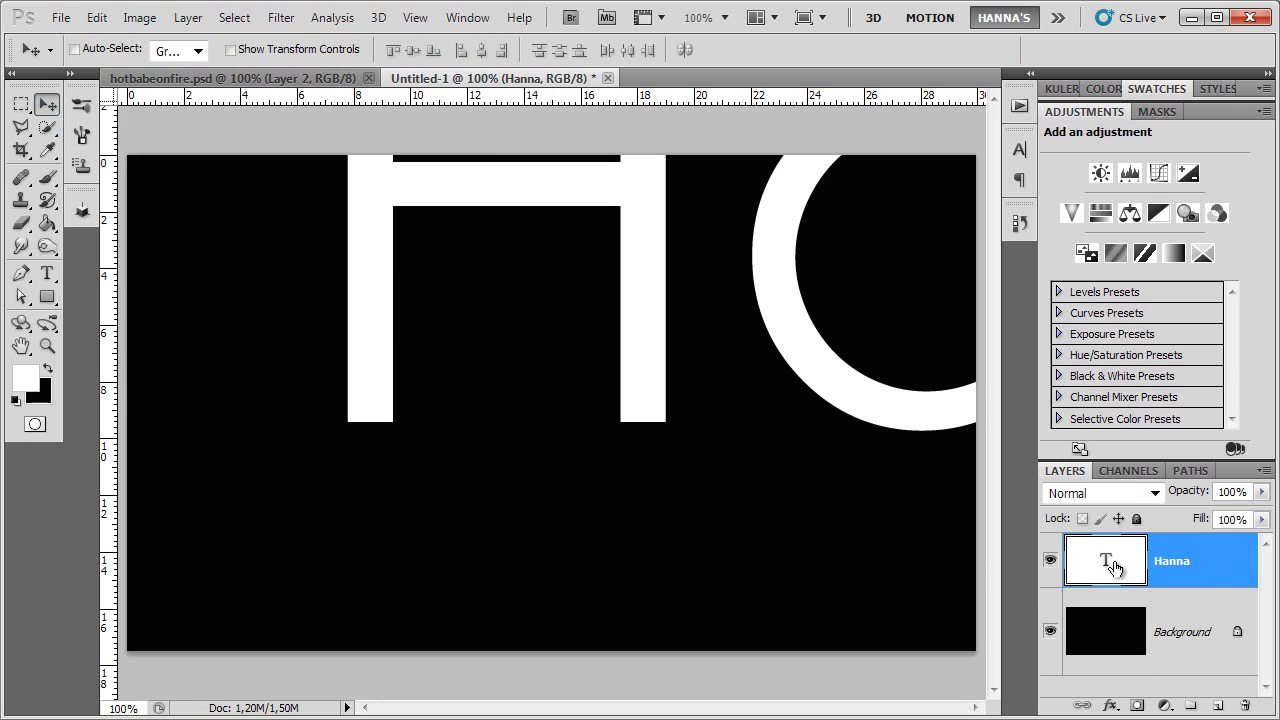
drag(660, 322, 507, 472)
key(ctrl+t)
drag(540, 249, 538, 277)
drag(295, 52, 232, 52)
mouse_move(822, 401)
mouse_down()
mouse_move(383, 360)
mouse_move(234, 403)
mouse_move(254, 449)
mouse_up()
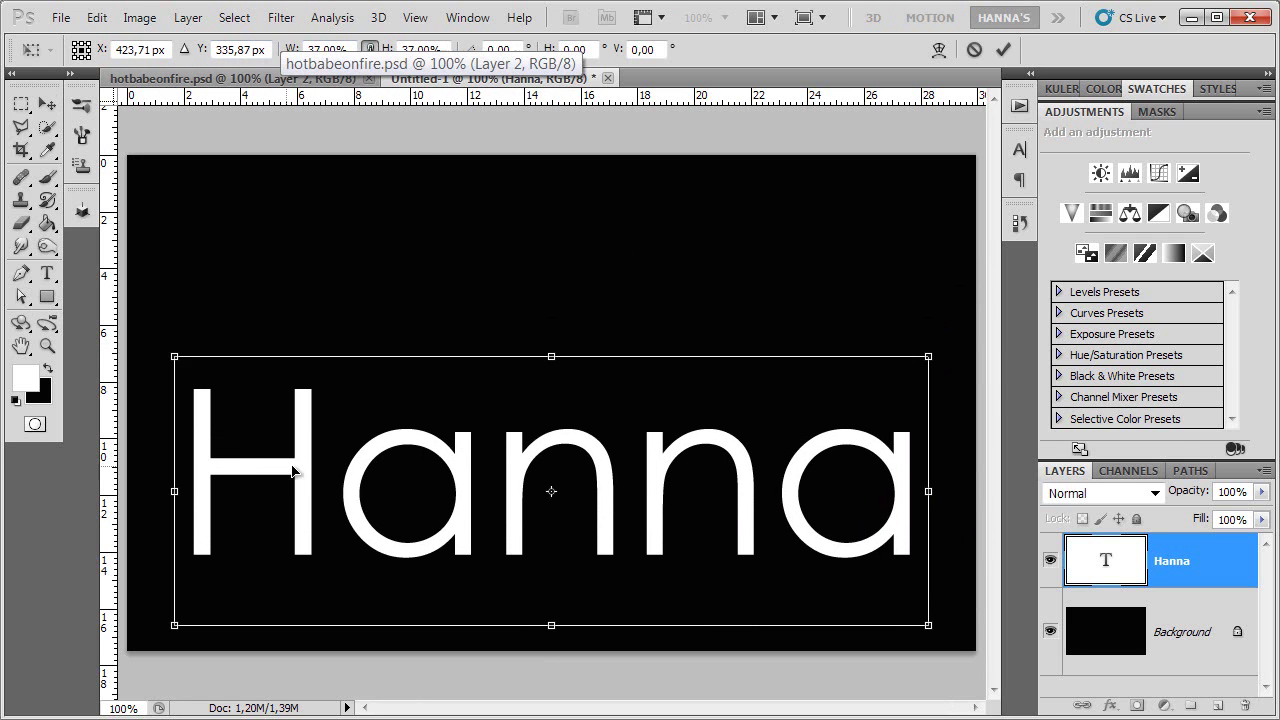
key(Return)
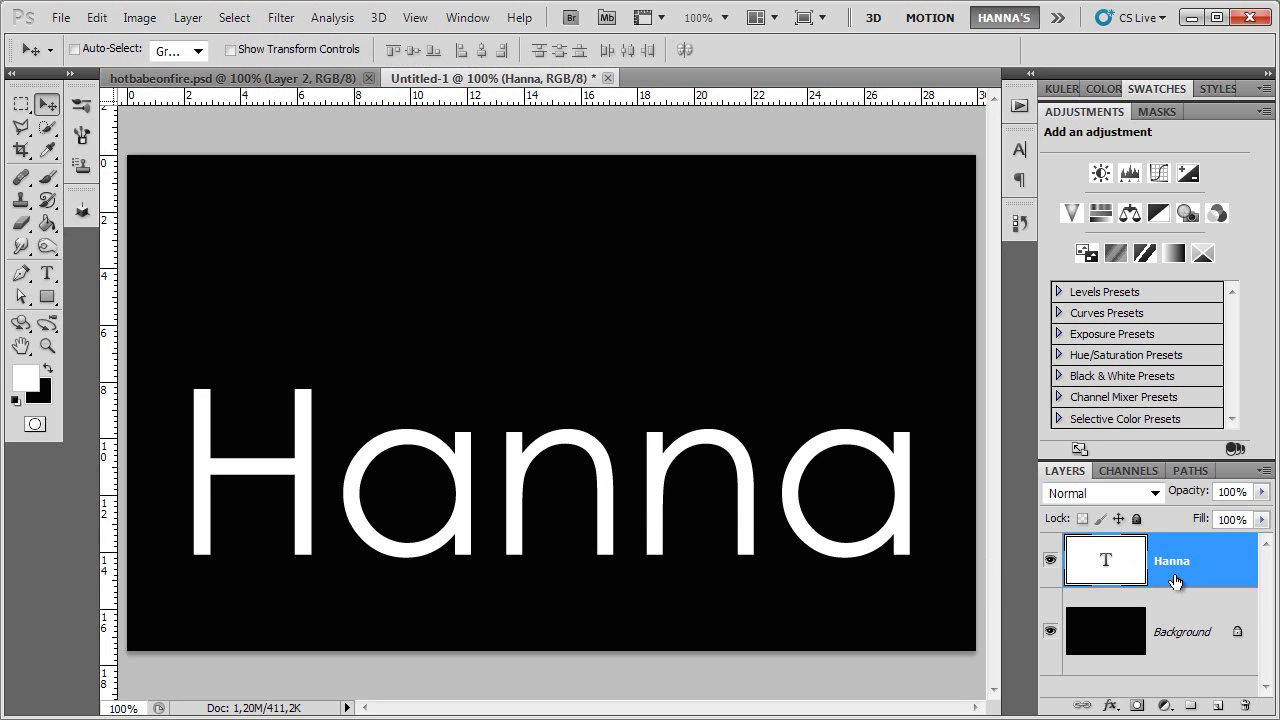
Duplicate the Hanna text layer and rasterize the Hanna copy layer
drag(1175, 582, 1121, 545)
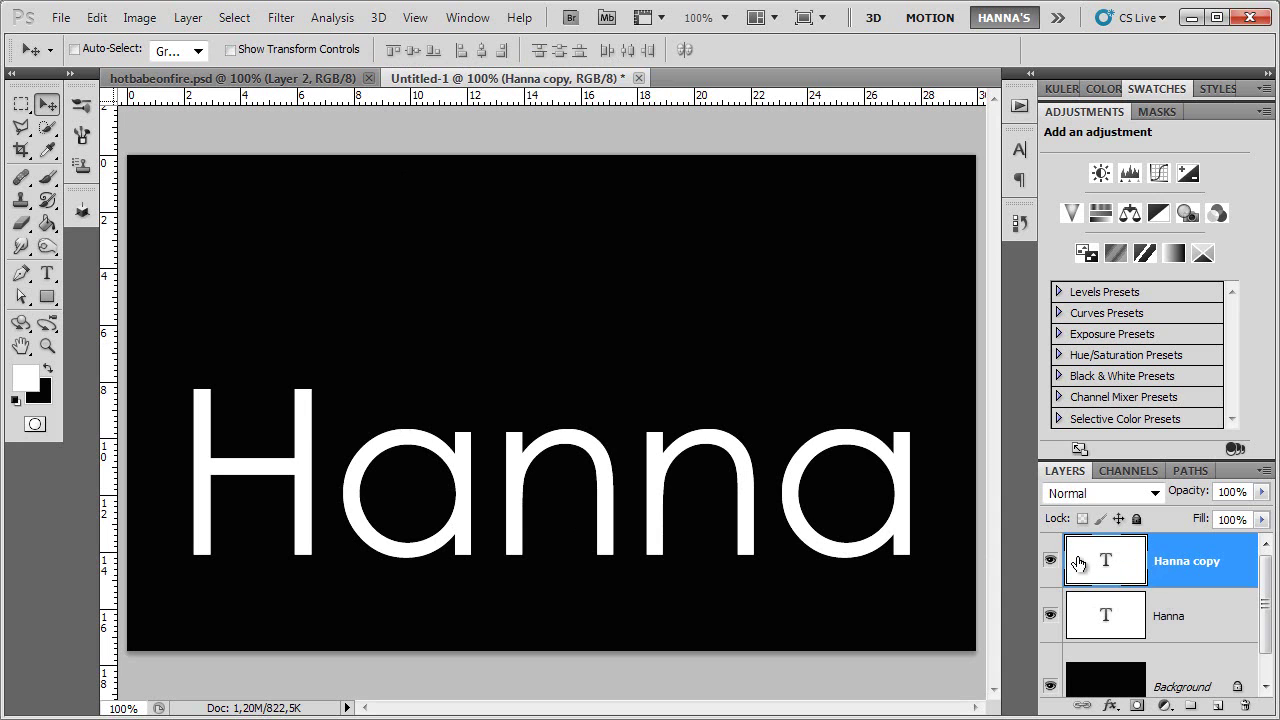
right_click(1168, 544)
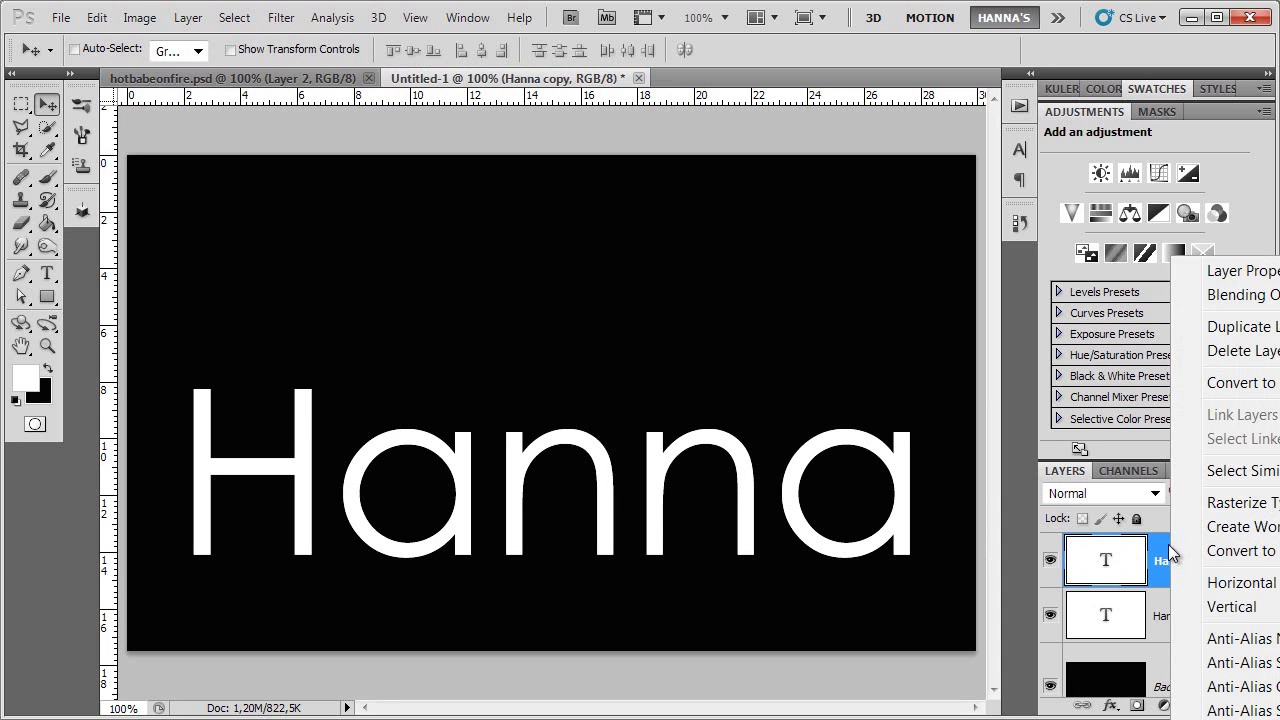
click(1240, 503)
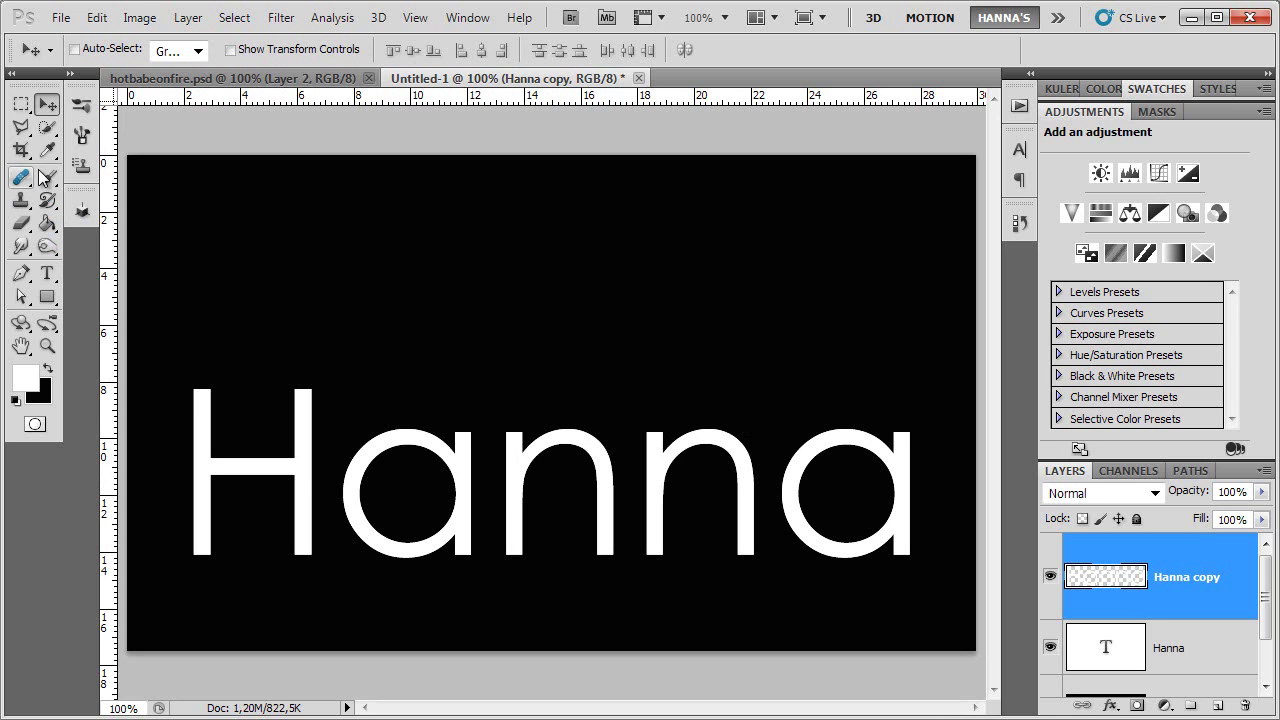
Smudge both H stems upward into flame streaks using a size-19 Smudge brush
click(22, 246)
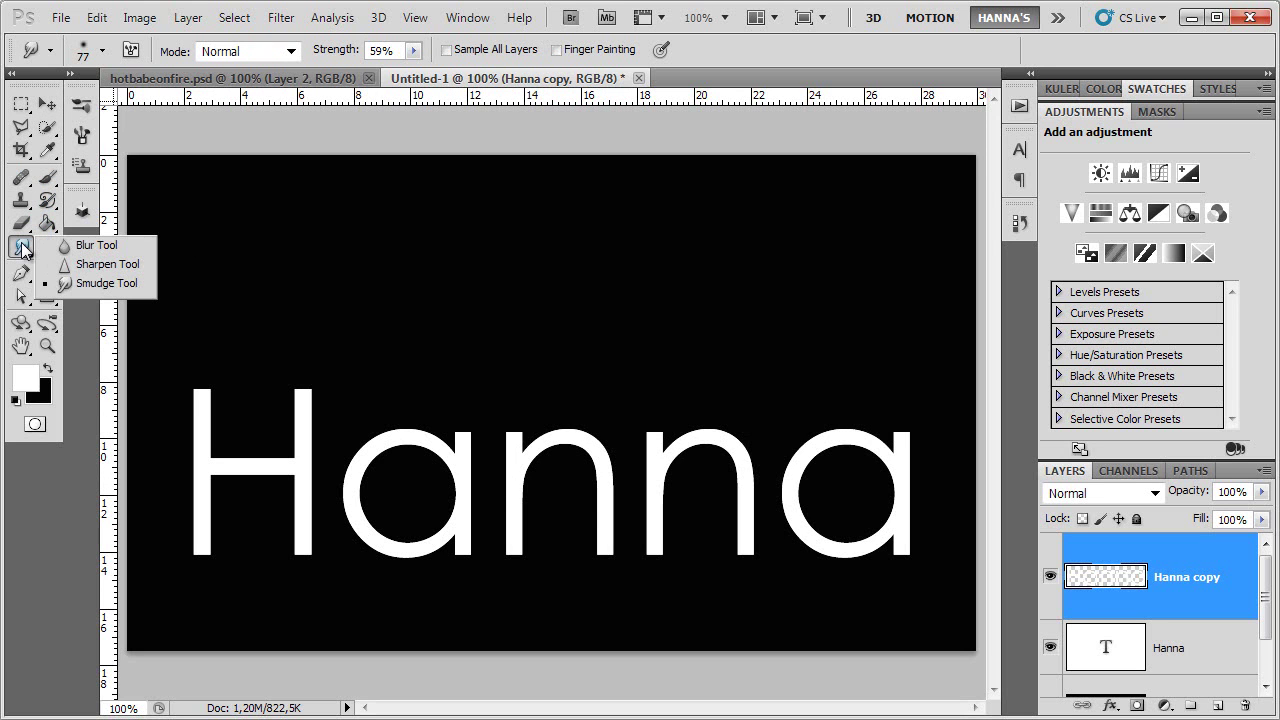
click(78, 285)
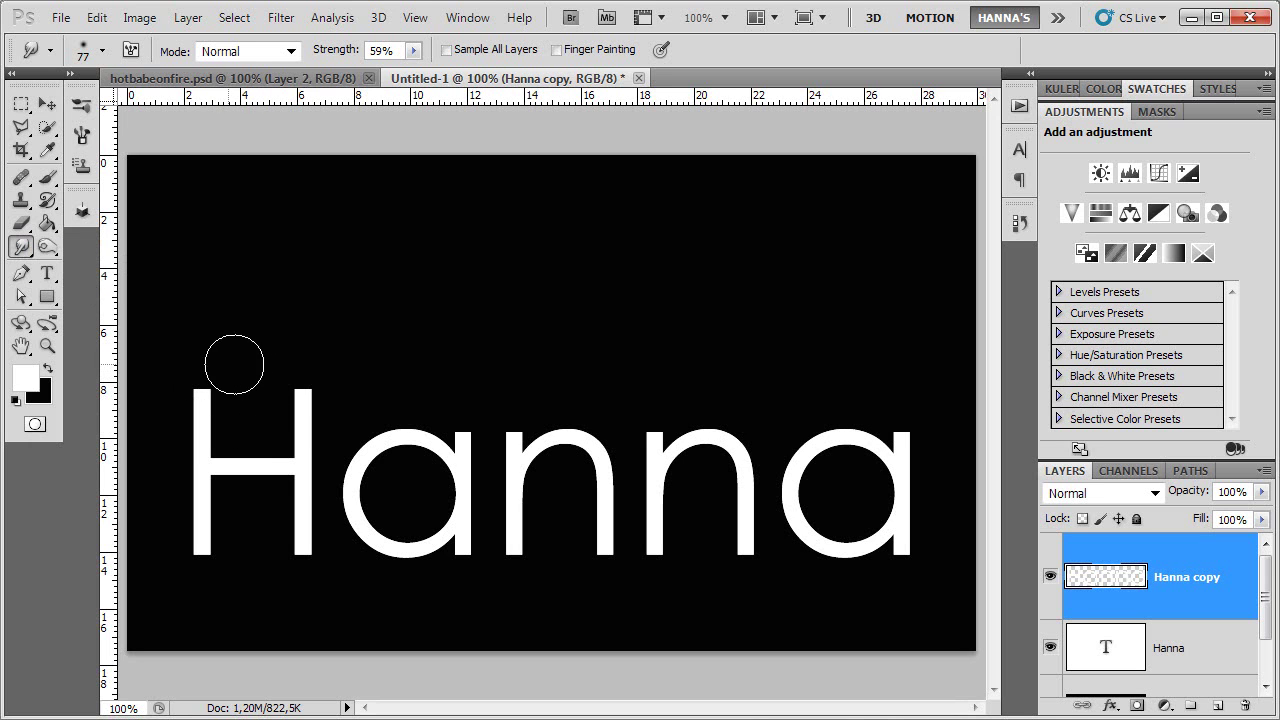
drag(233, 325, 194, 352)
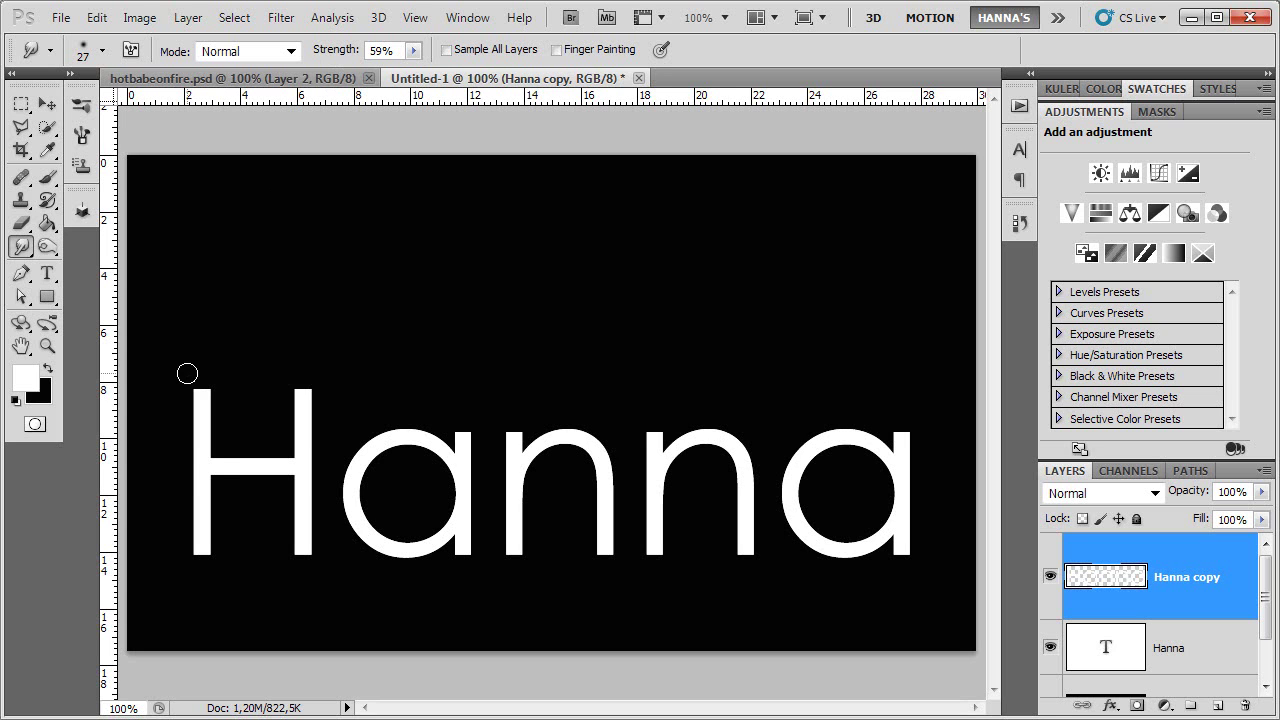
drag(211, 456, 197, 271)
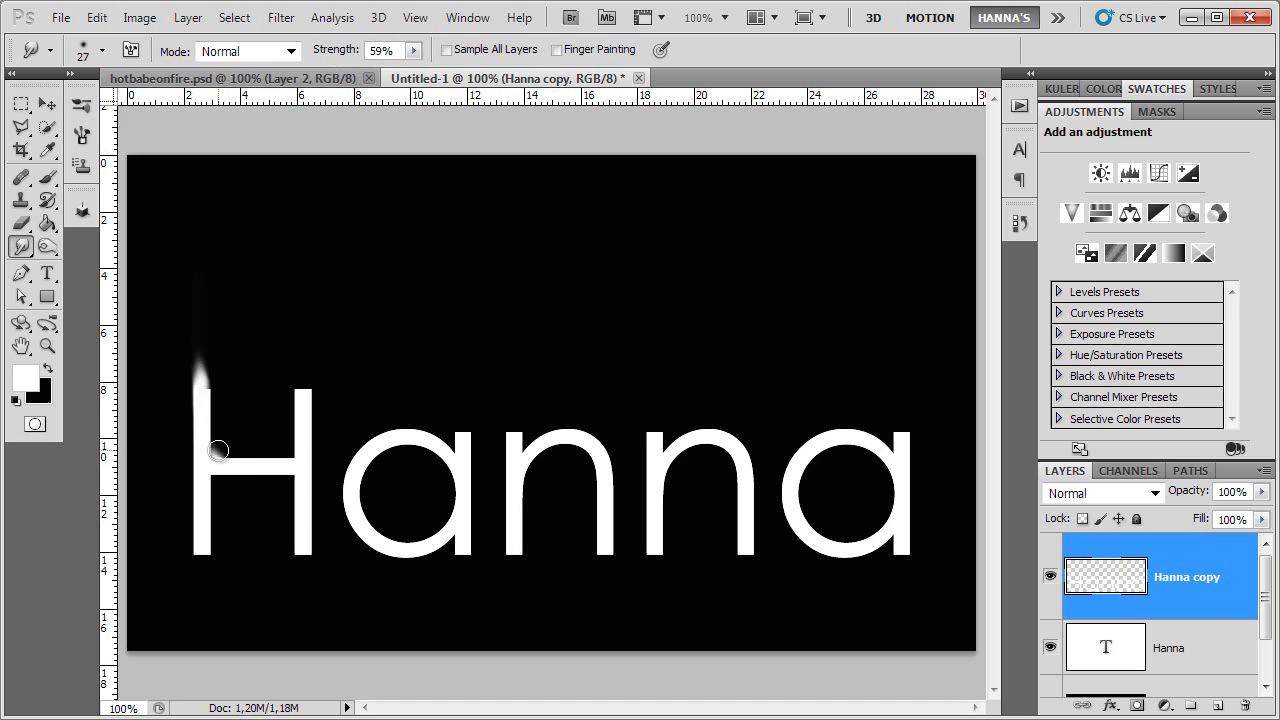
mouse_move(214, 457)
mouse_down()
mouse_move(197, 363)
mouse_move(211, 260)
mouse_up()
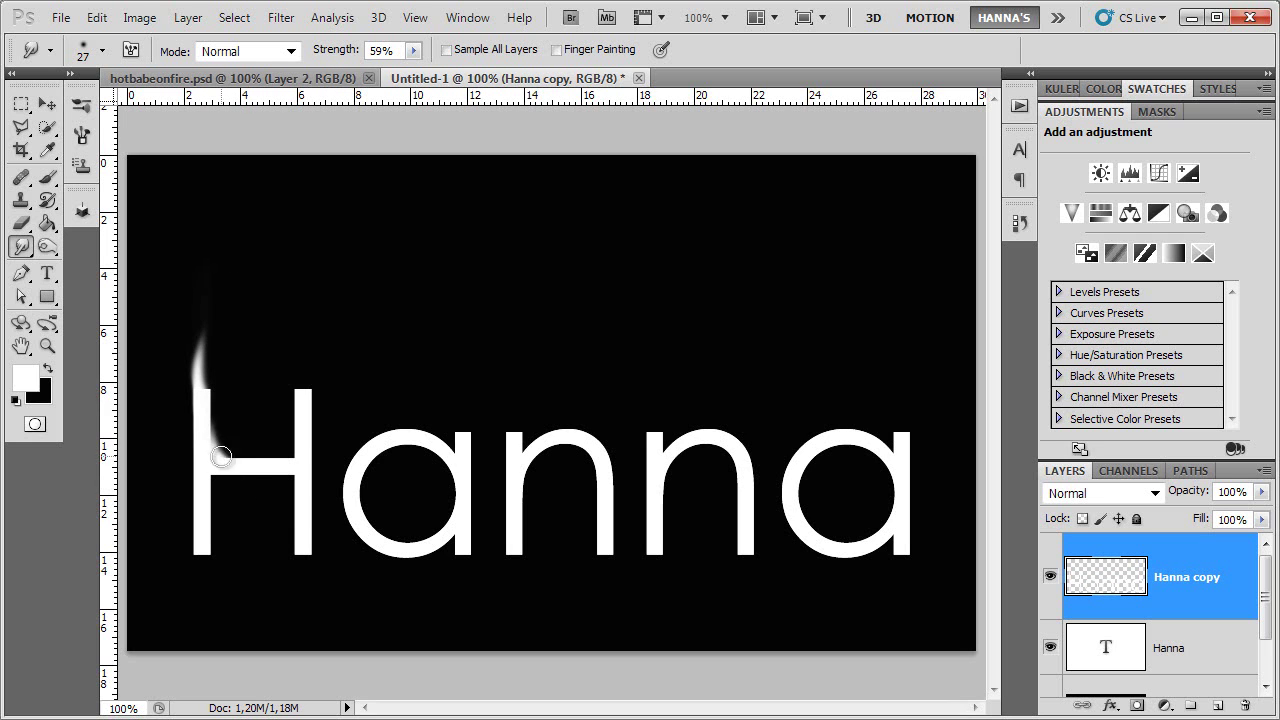
drag(286, 457, 300, 278)
drag(286, 457, 309, 309)
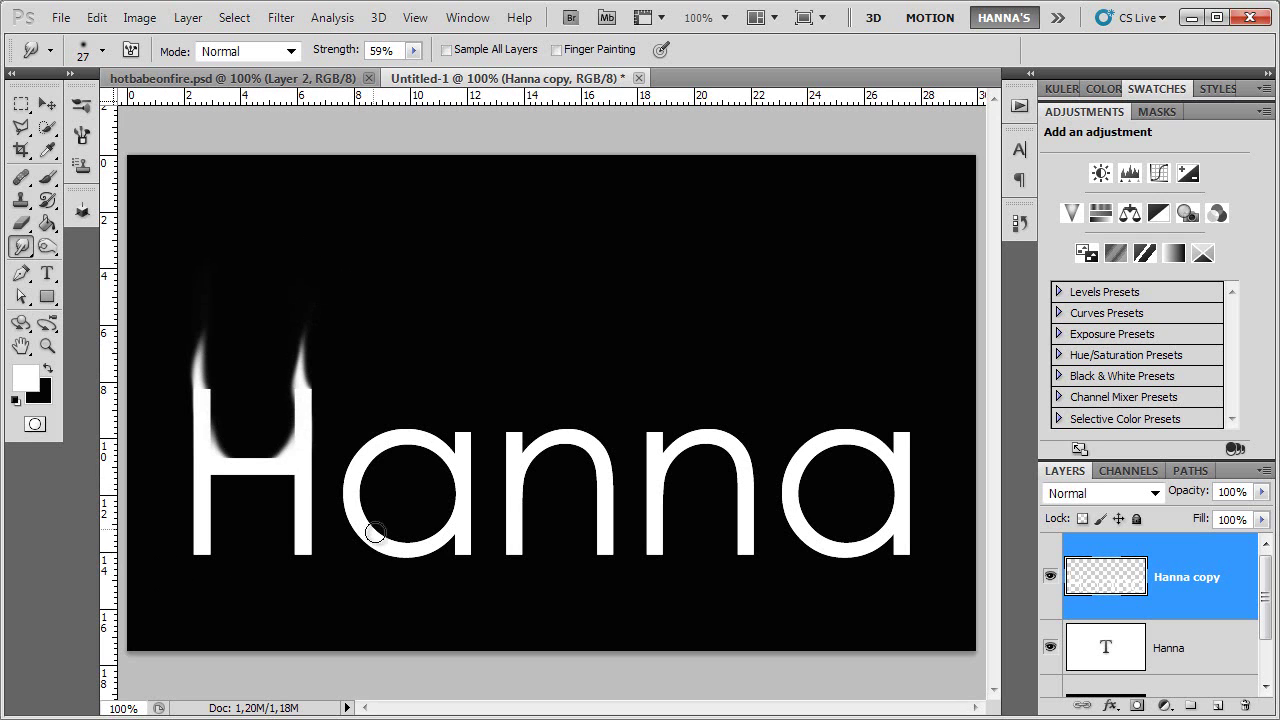
Smudge flame wisps up between the H stems and from the top of the first a
mouse_move(256, 446)
mouse_down()
mouse_move(264, 464)
mouse_move(251, 423)
mouse_move(263, 329)
mouse_move(281, 304)
mouse_up()
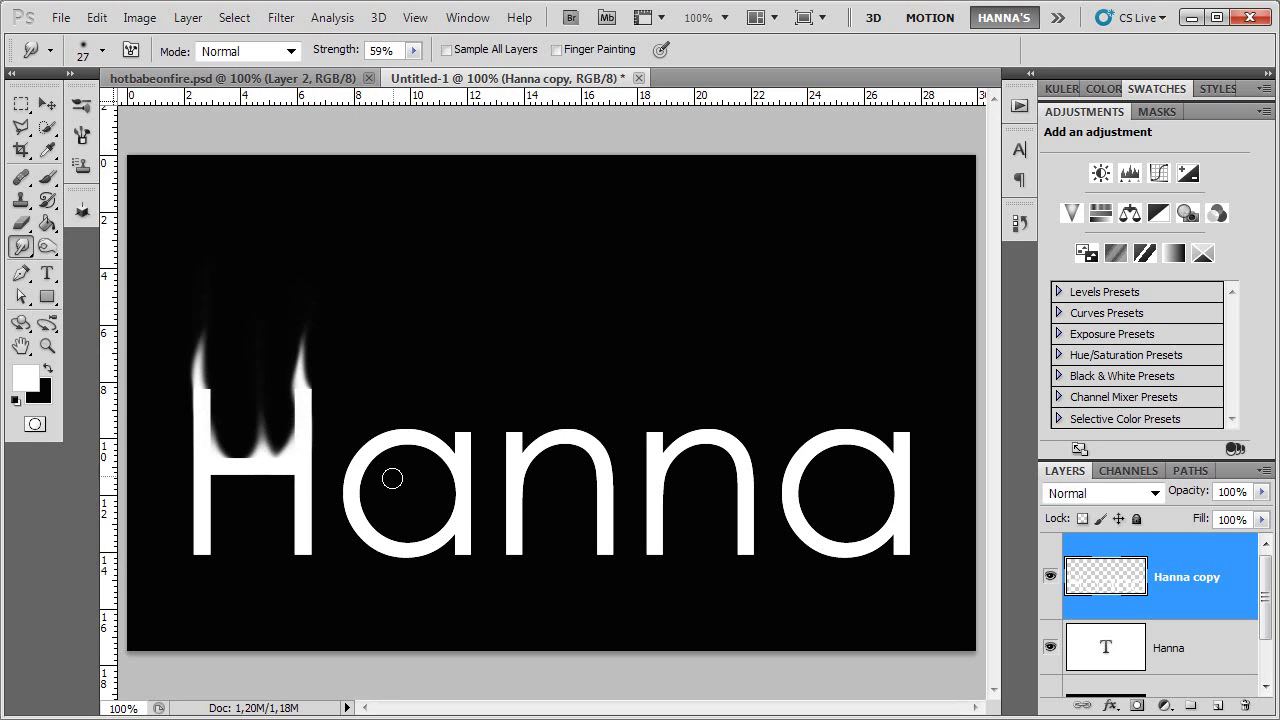
drag(452, 441, 460, 303)
drag(457, 438, 460, 297)
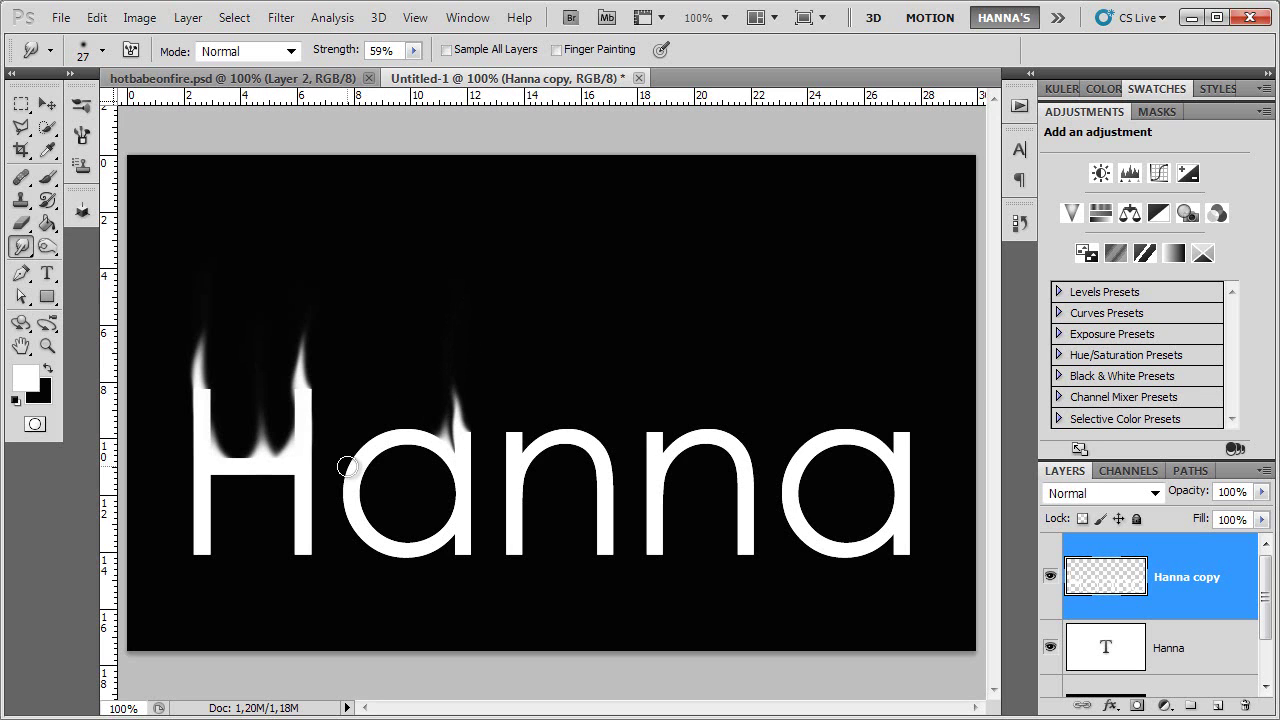
drag(354, 457, 359, 381)
drag(371, 432, 358, 318)
Smudge flame wisps above both n's and up the final a's right edge
drag(522, 455, 509, 378)
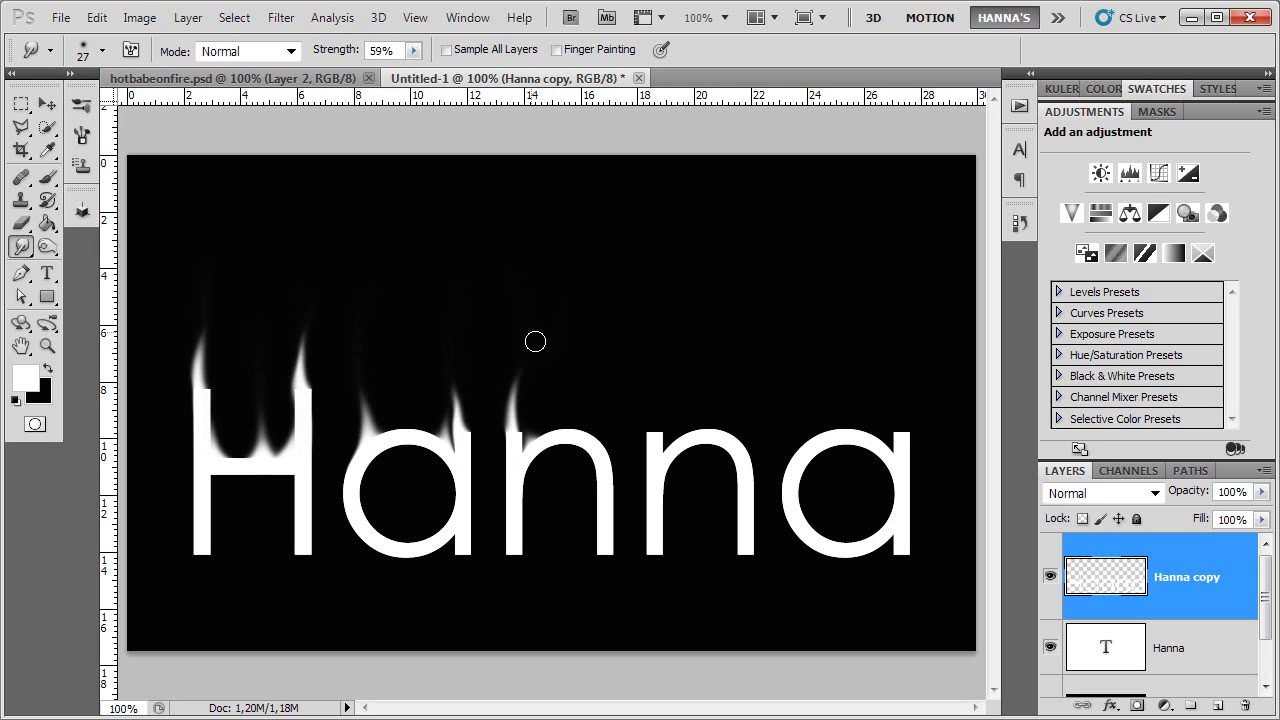
drag(532, 437, 551, 305)
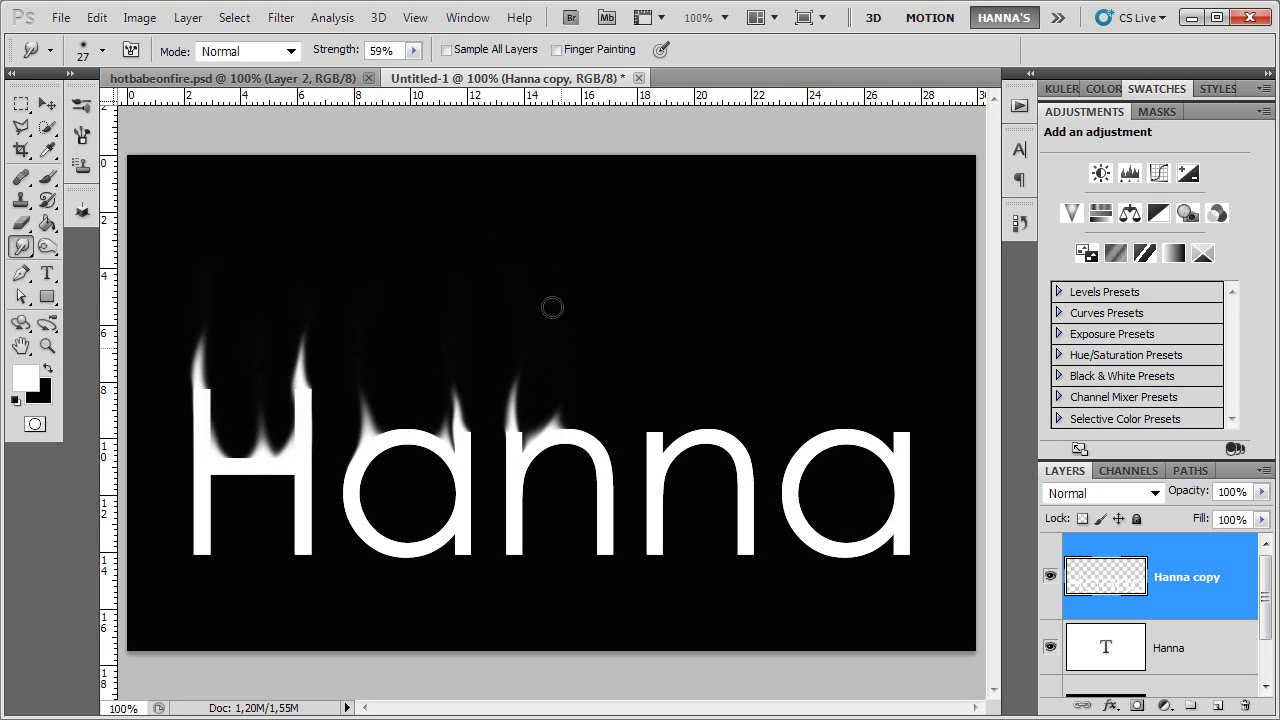
drag(608, 451, 600, 277)
drag(603, 424, 581, 289)
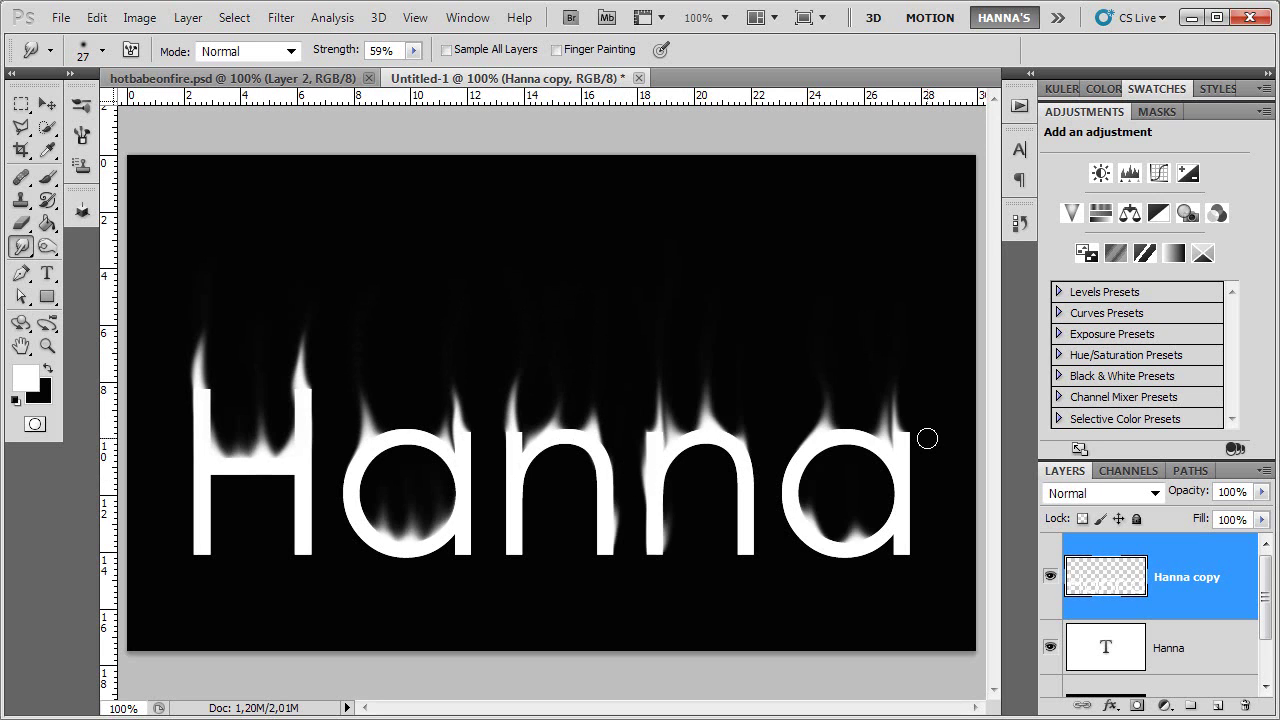
drag(786, 494, 774, 450)
drag(907, 545, 934, 418)
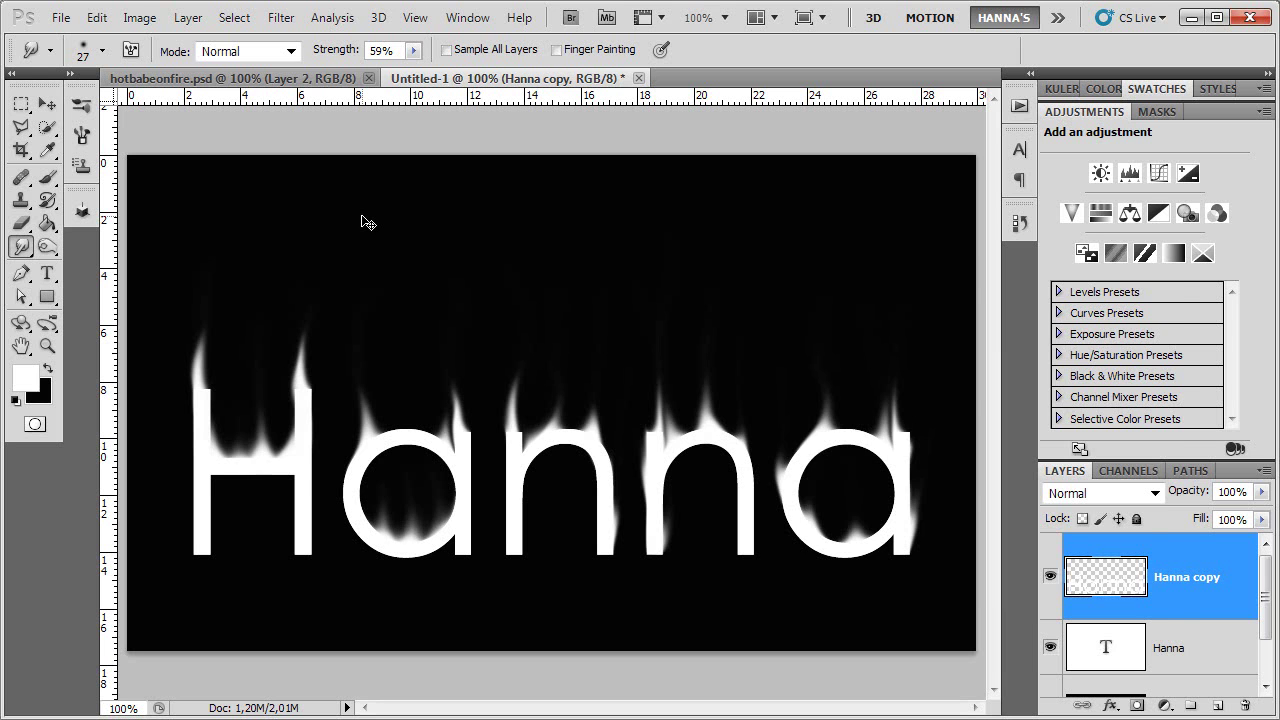
Colorize Hanna copy dark red (Saturation 61, Lightness -48), then duplicate it as Hanna copy 2
key(ctrl+u)
drag(883, 293, 646, 314)
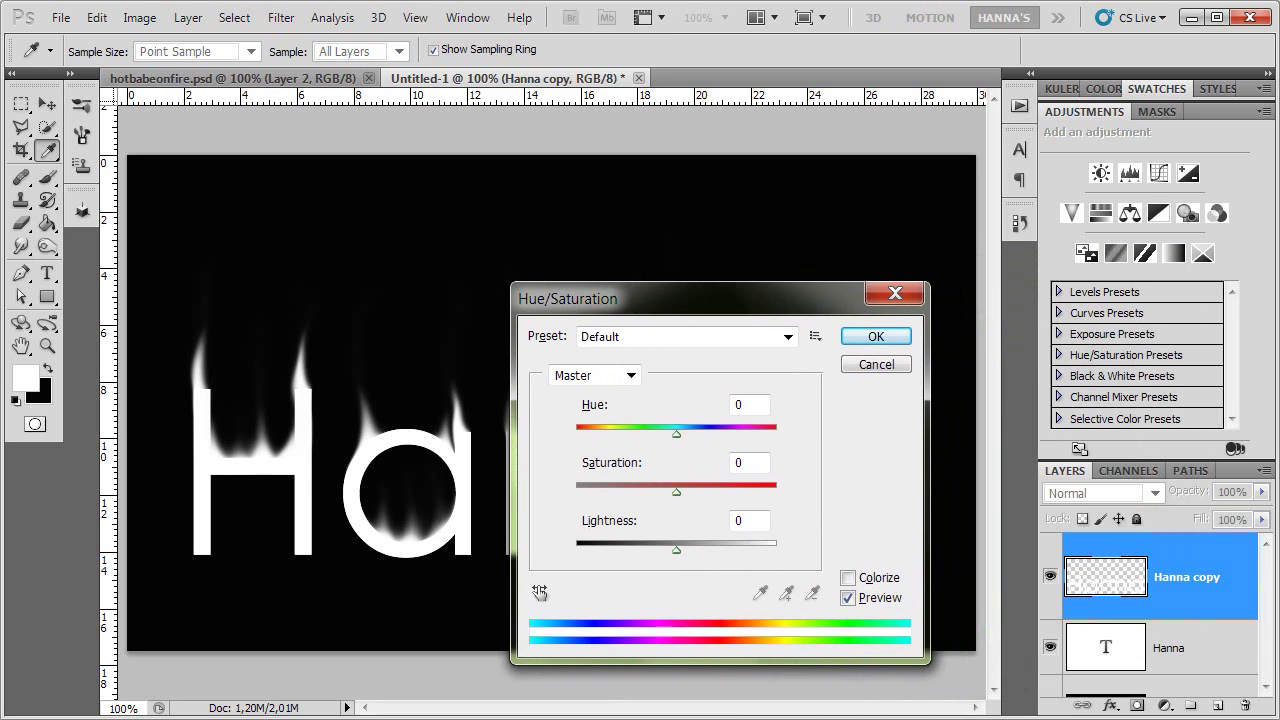
click(852, 580)
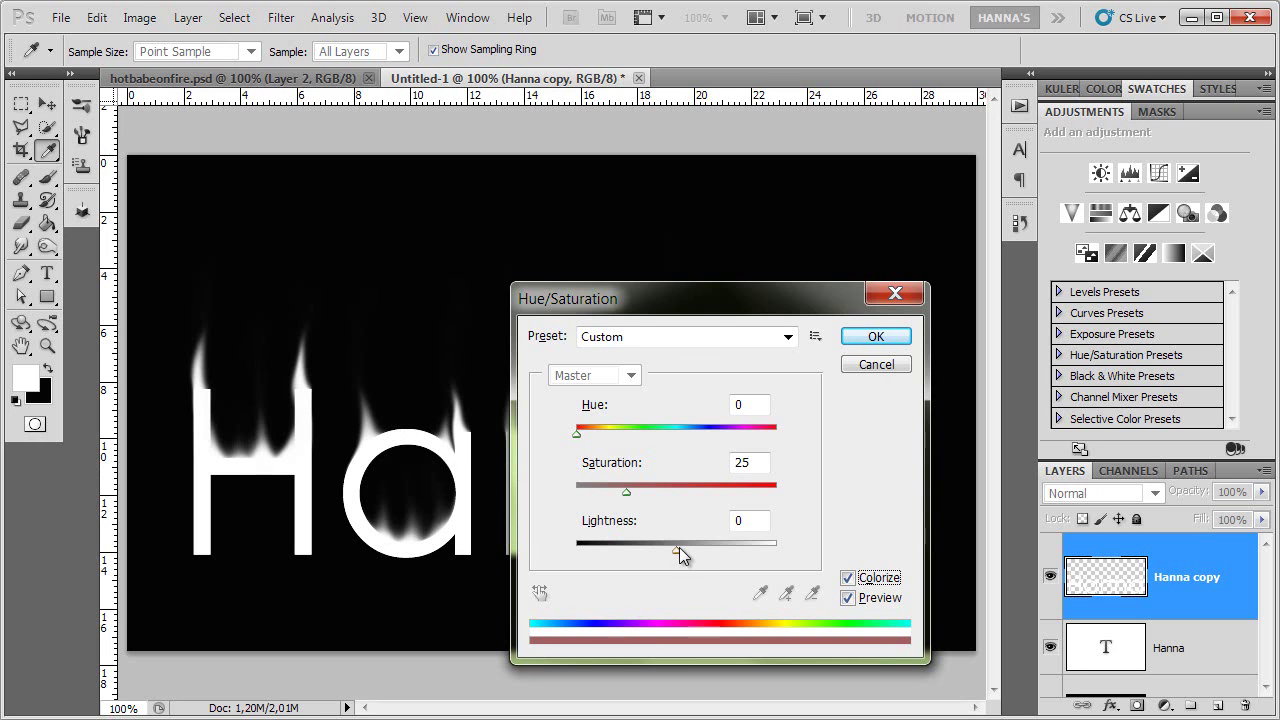
click(677, 550)
drag(676, 550, 633, 550)
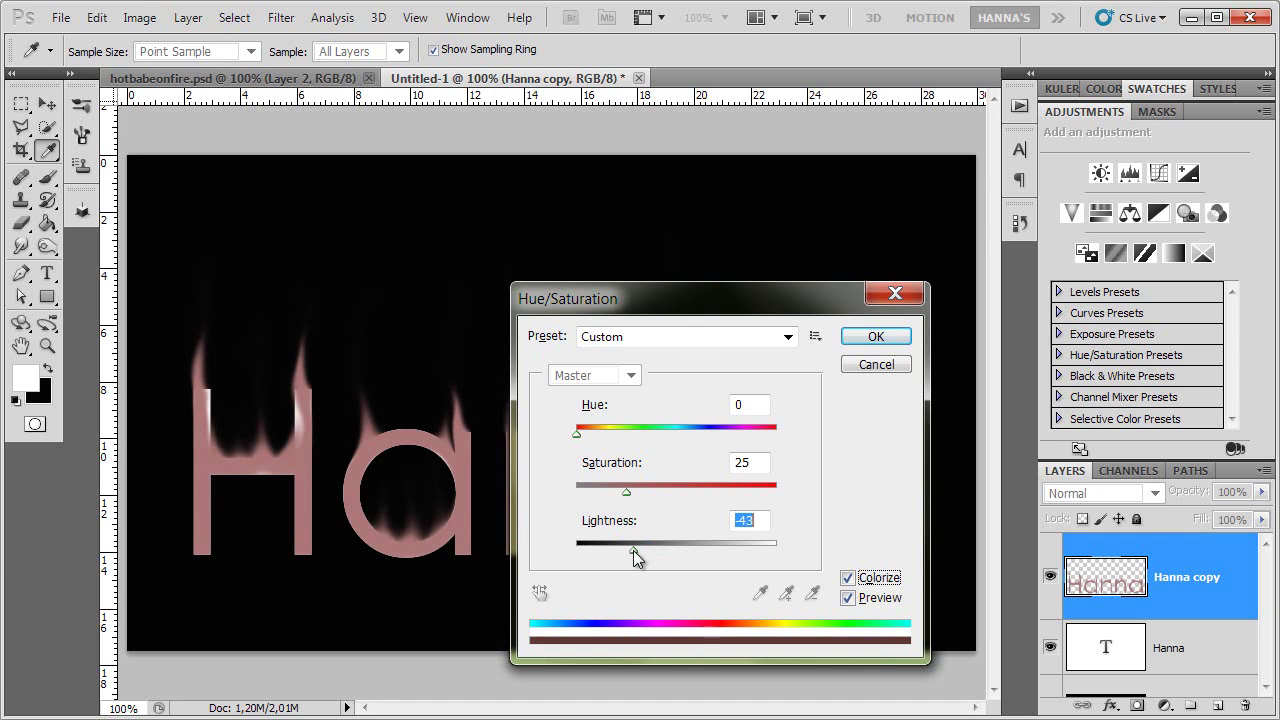
drag(635, 492, 690, 486)
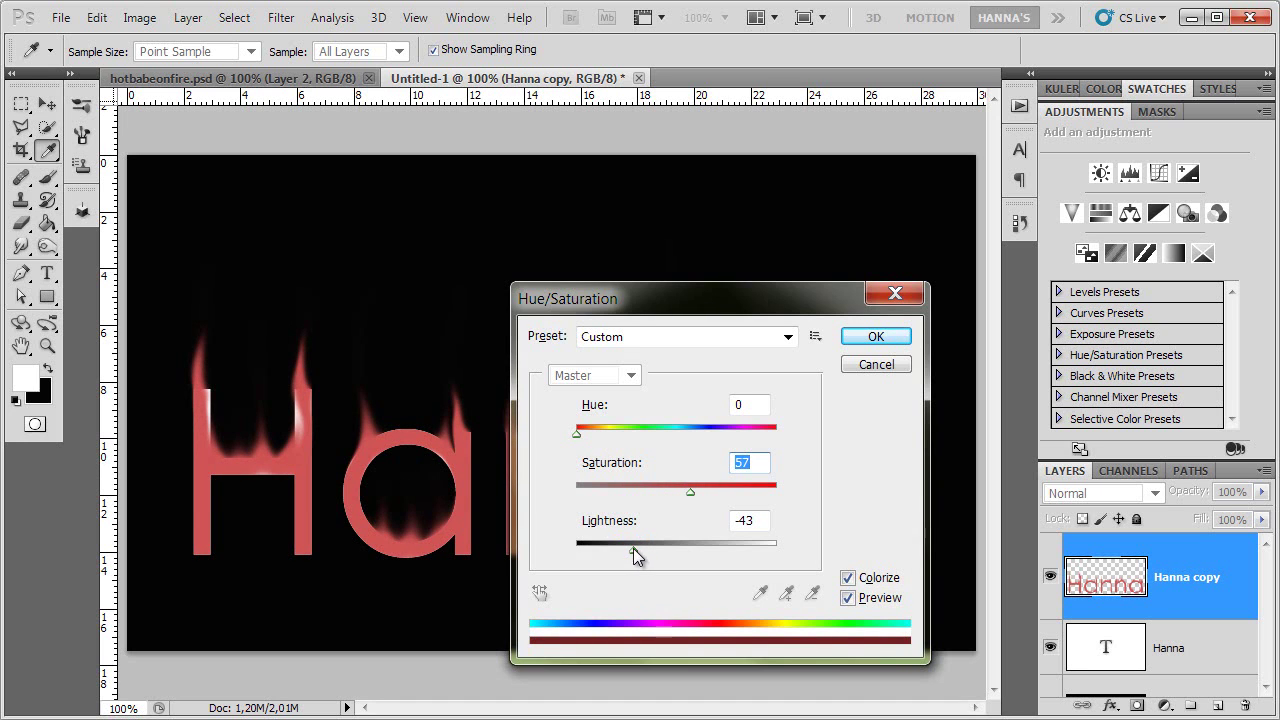
drag(633, 549, 628, 549)
drag(690, 491, 698, 489)
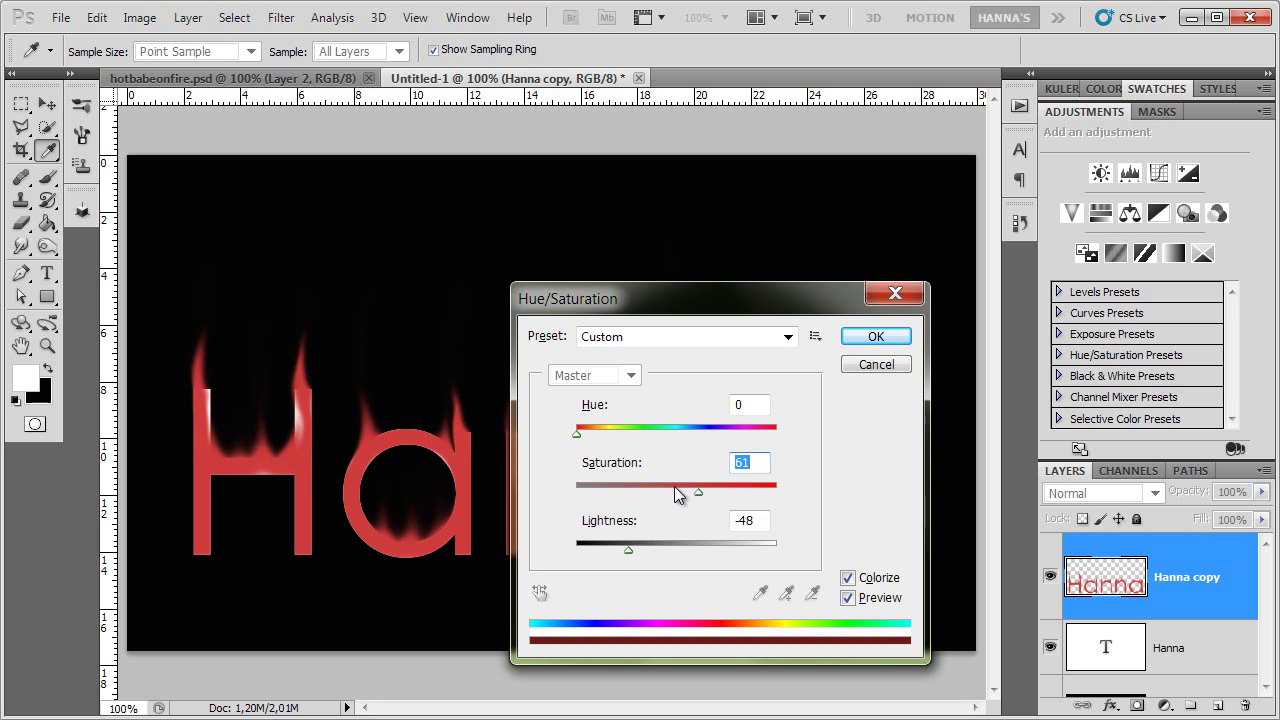
click(868, 343)
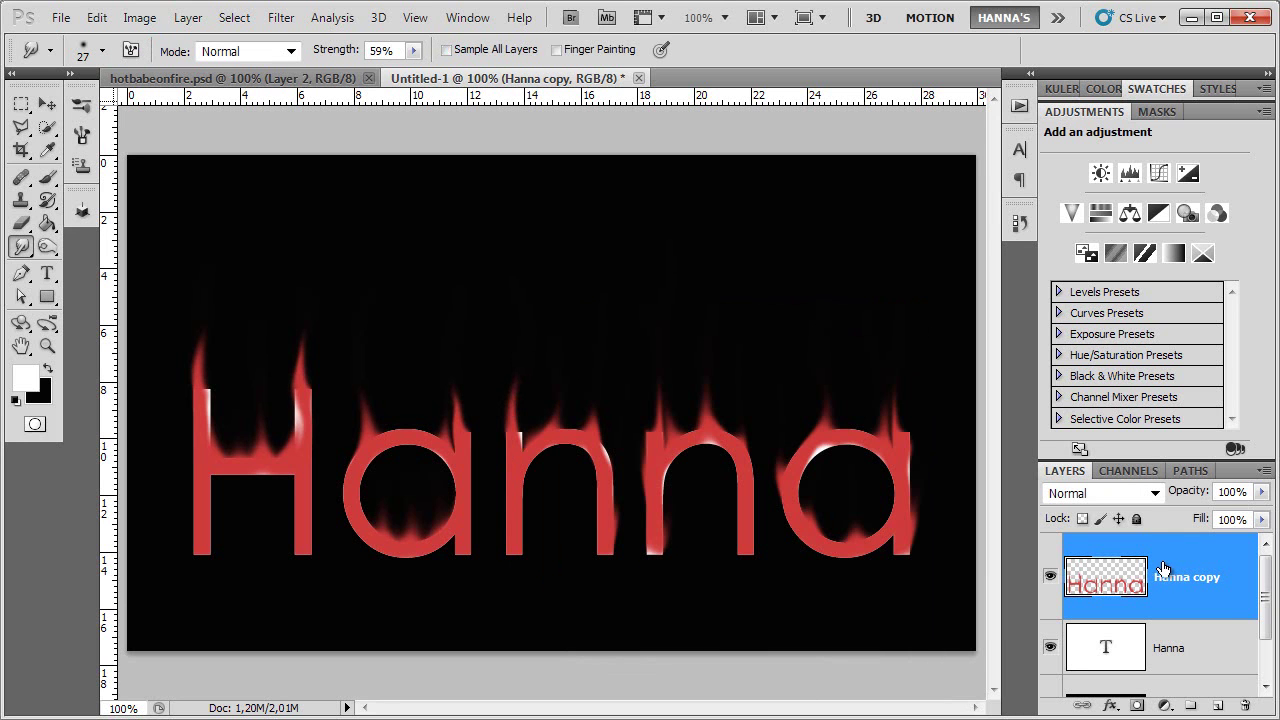
key(ctrl+j)
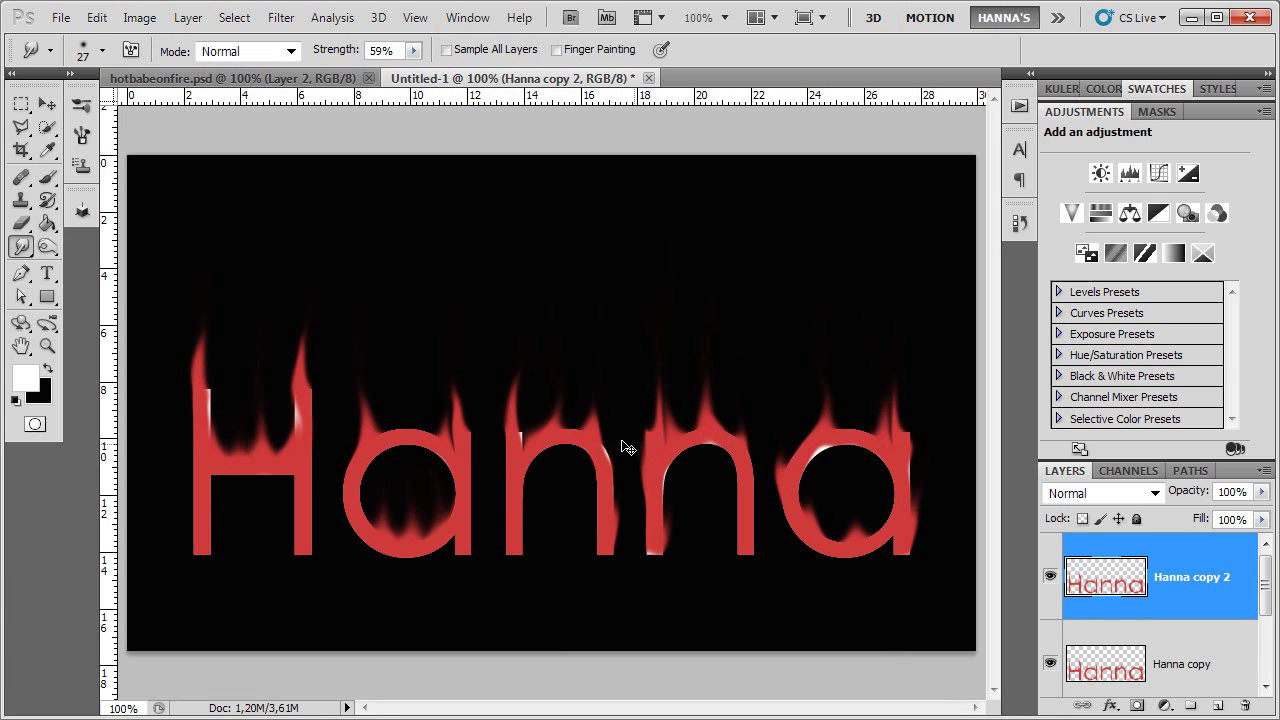
Colorize Hanna copy 2 pale gold with Hue 54, Saturation 66, Lightness +29
key(ctrl+u)
click(847, 577)
drag(577, 432, 607, 437)
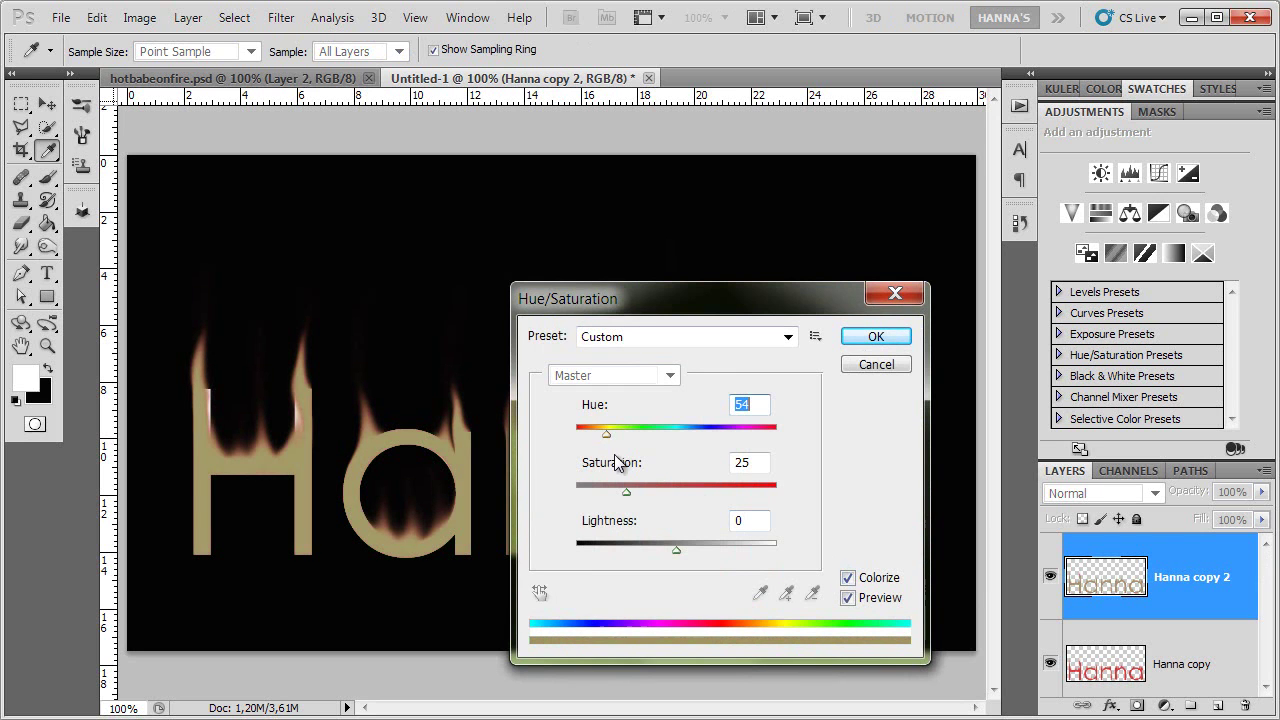
drag(626, 492, 676, 491)
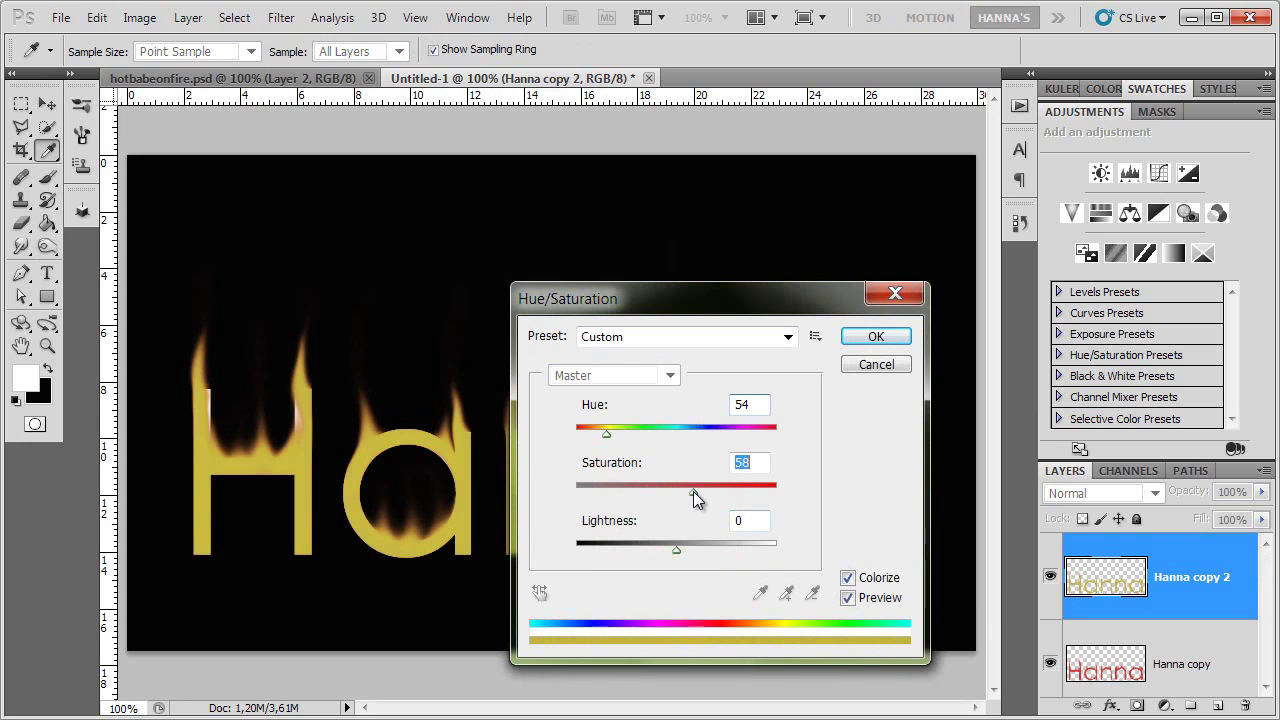
drag(686, 553, 705, 550)
drag(692, 491, 716, 491)
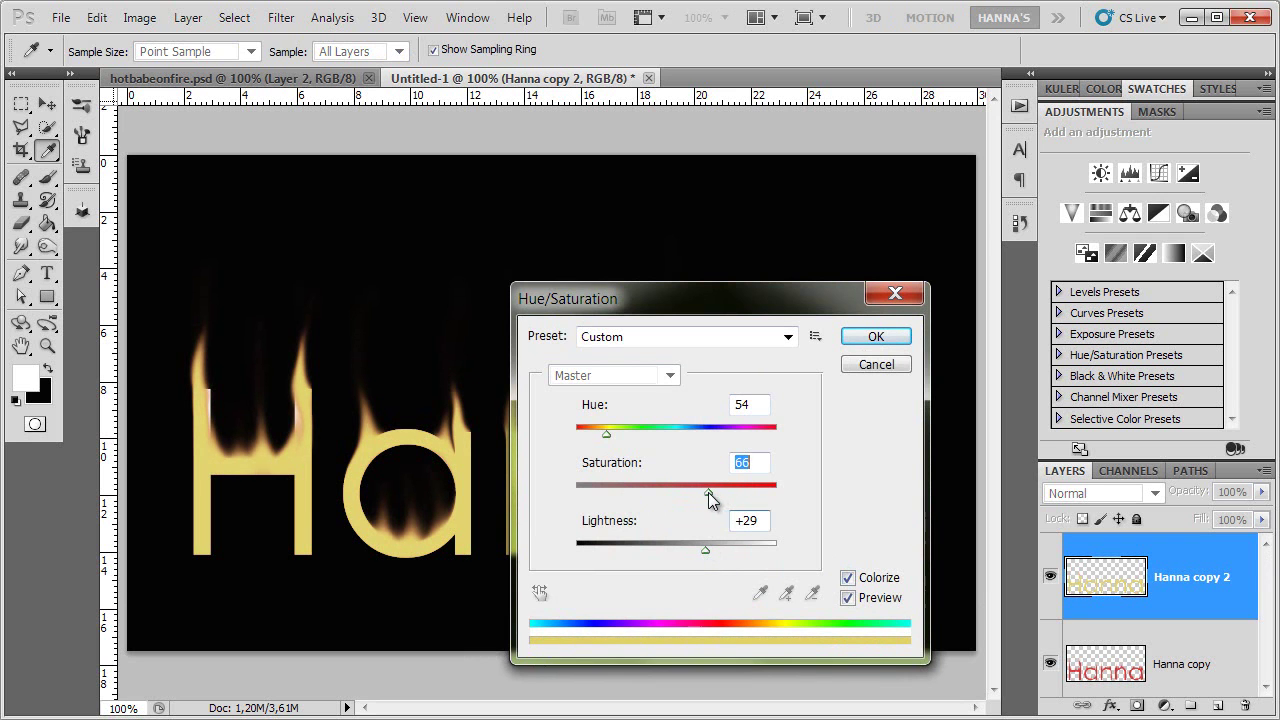
click(878, 336)
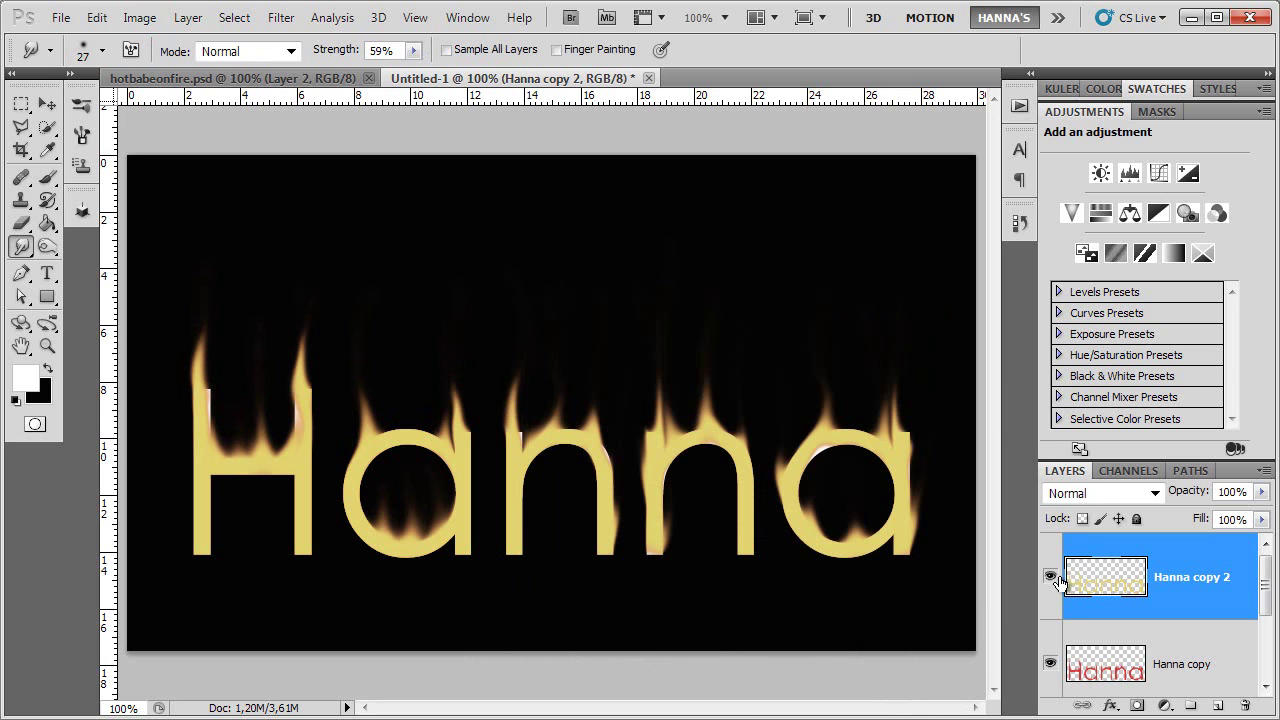
Keep the gold layer Normal, move red Hanna copy above it and set Color Dodge
click(1101, 495)
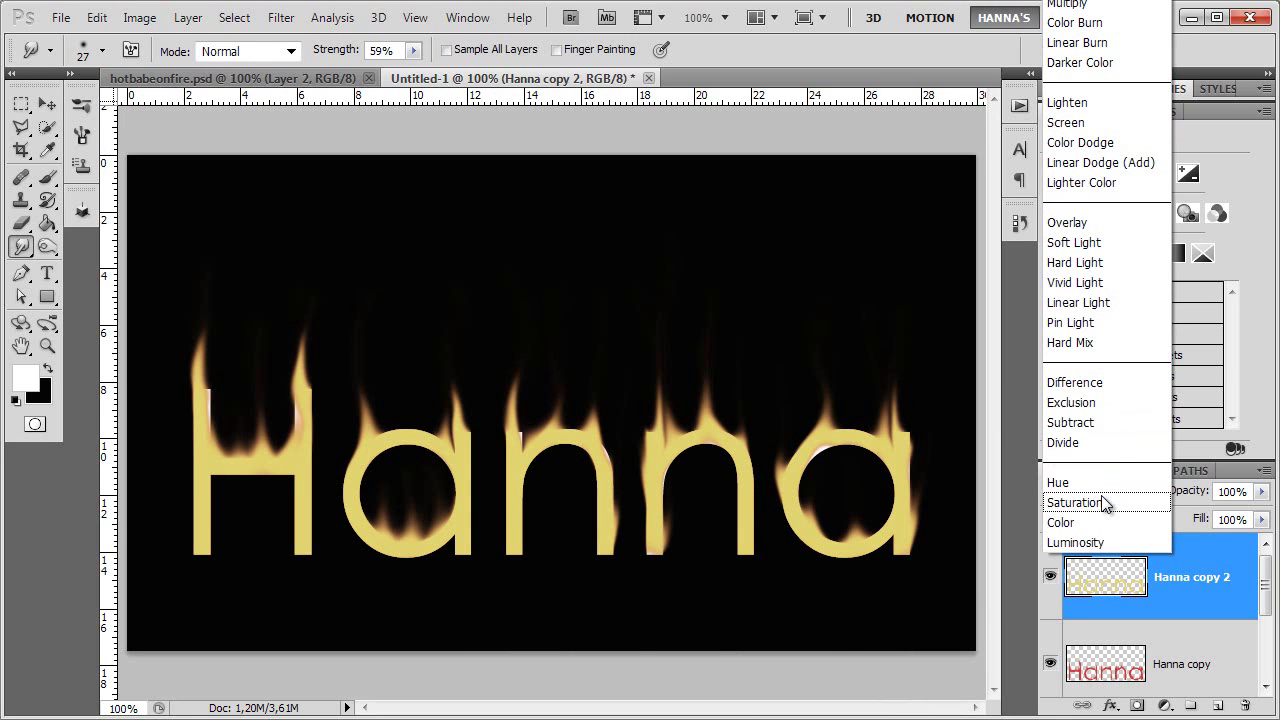
click(1092, 141)
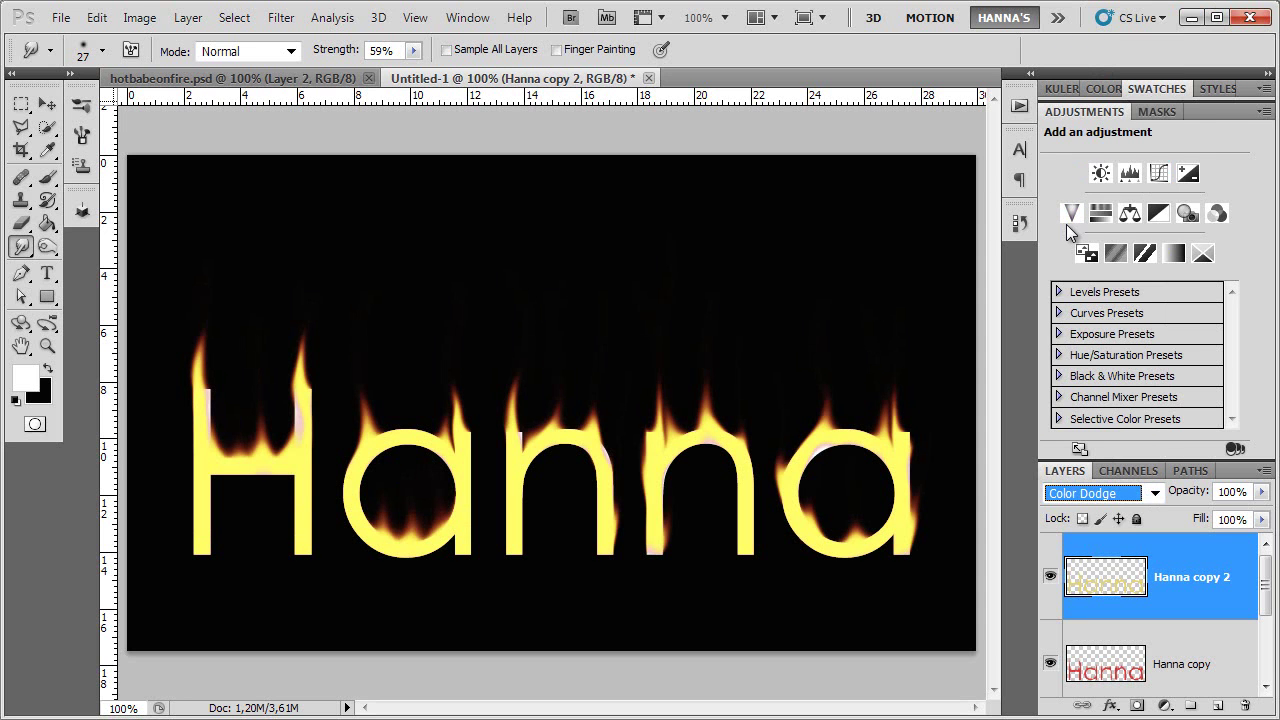
click(1102, 495)
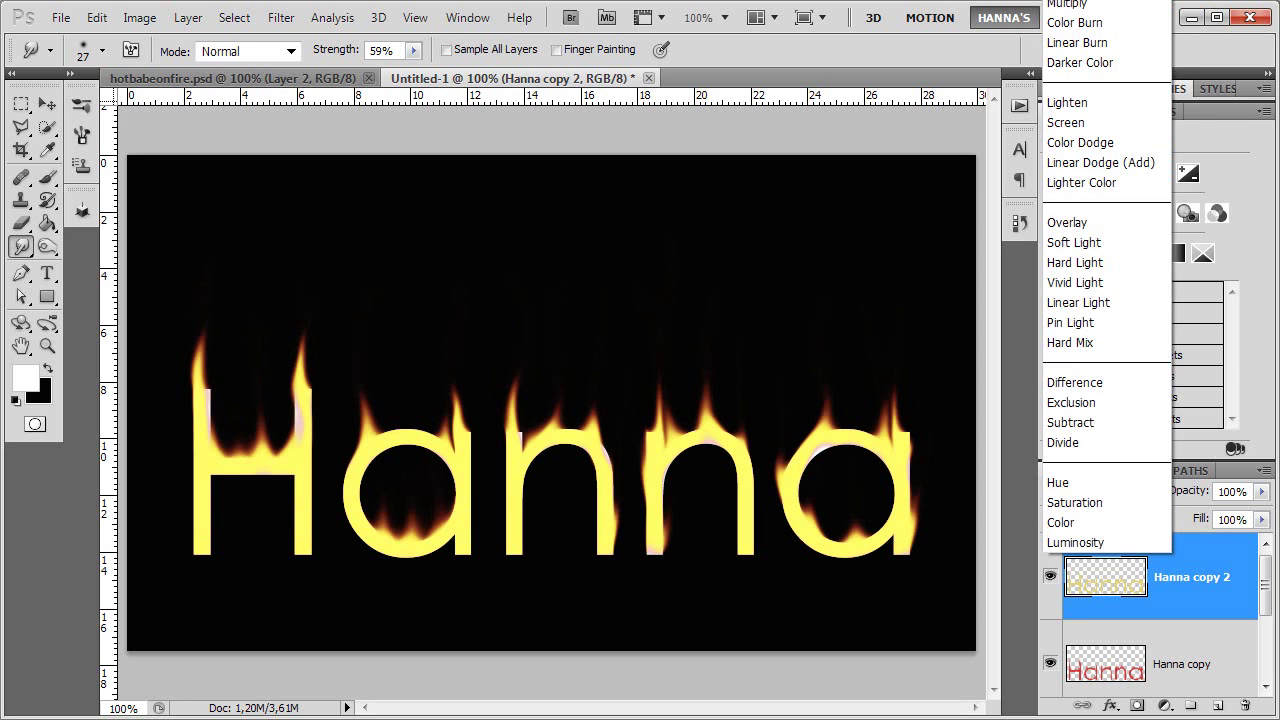
click(1131, 501)
drag(1177, 680, 1139, 560)
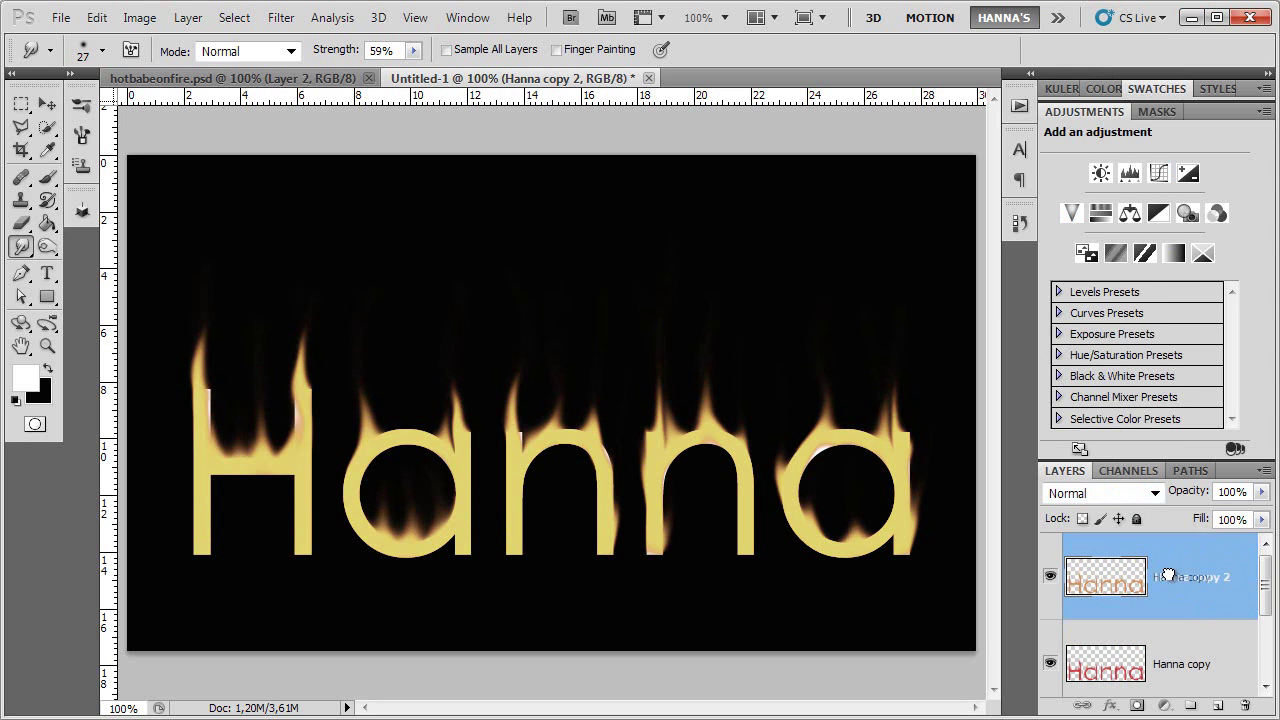
click(1102, 493)
click(1095, 134)
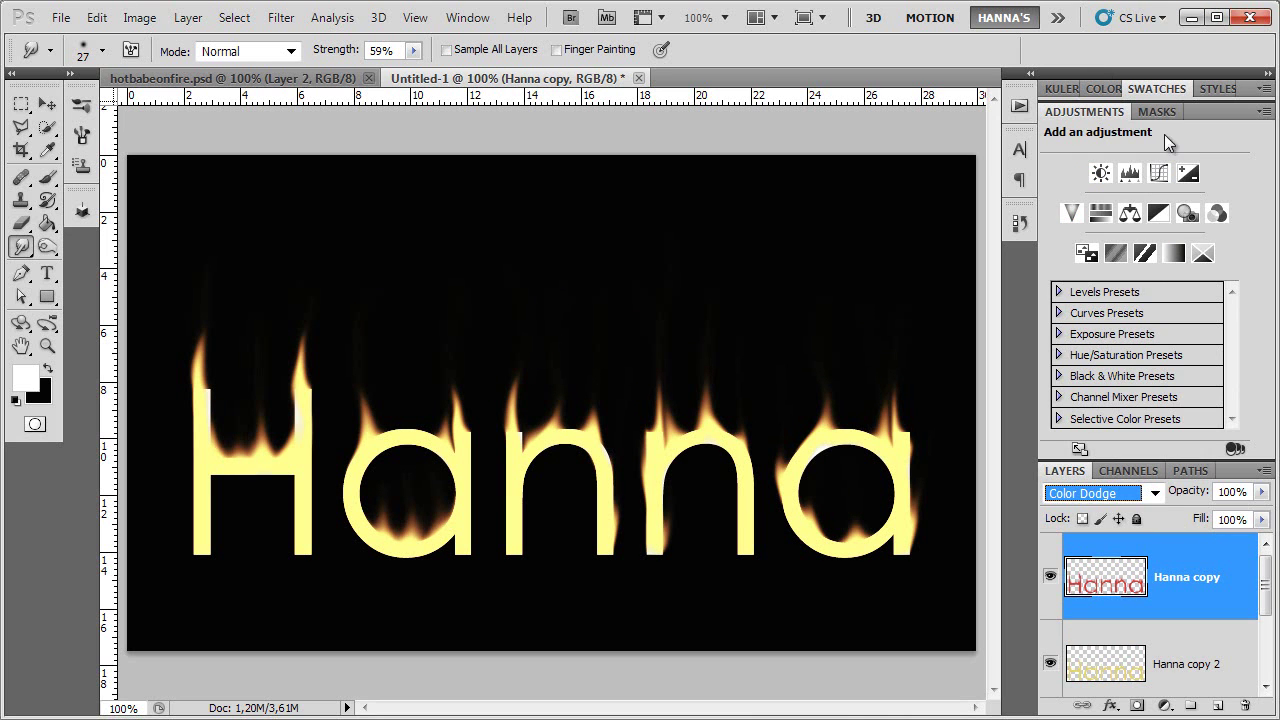
Move the original Hanna text layer to the top of the Layers panel
double_click(1077, 112)
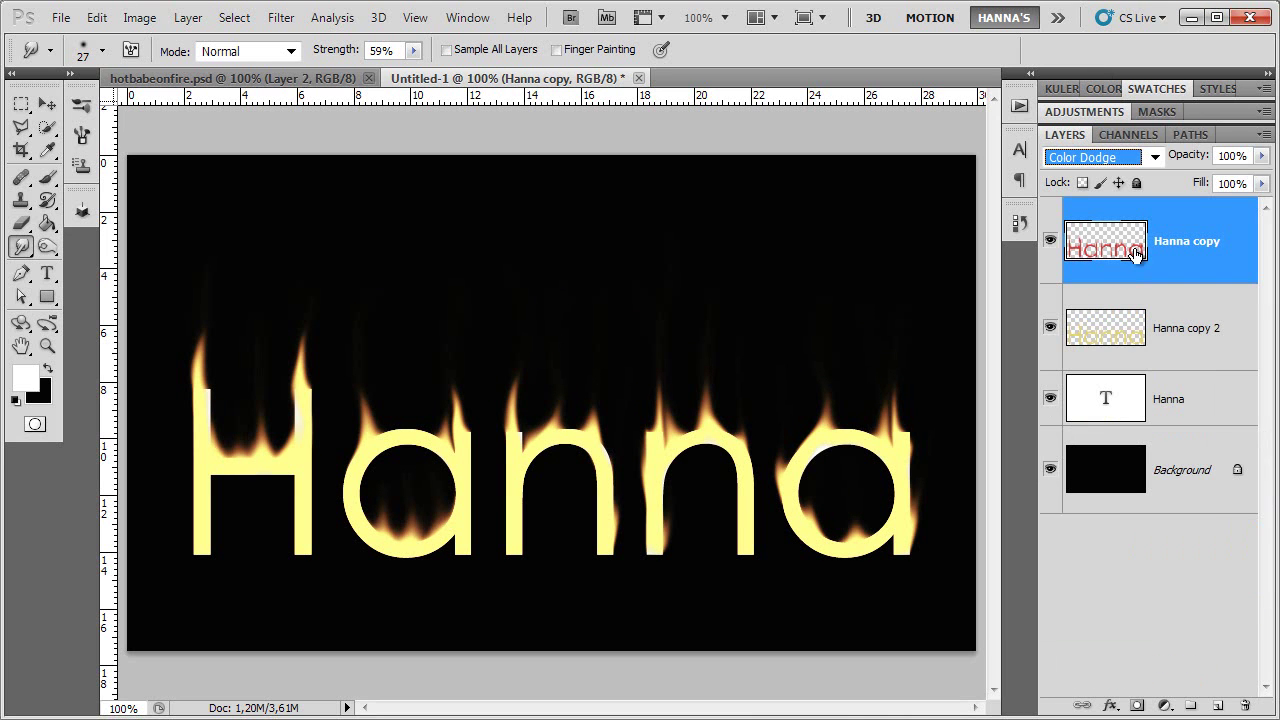
click(1203, 409)
drag(1200, 410, 1172, 218)
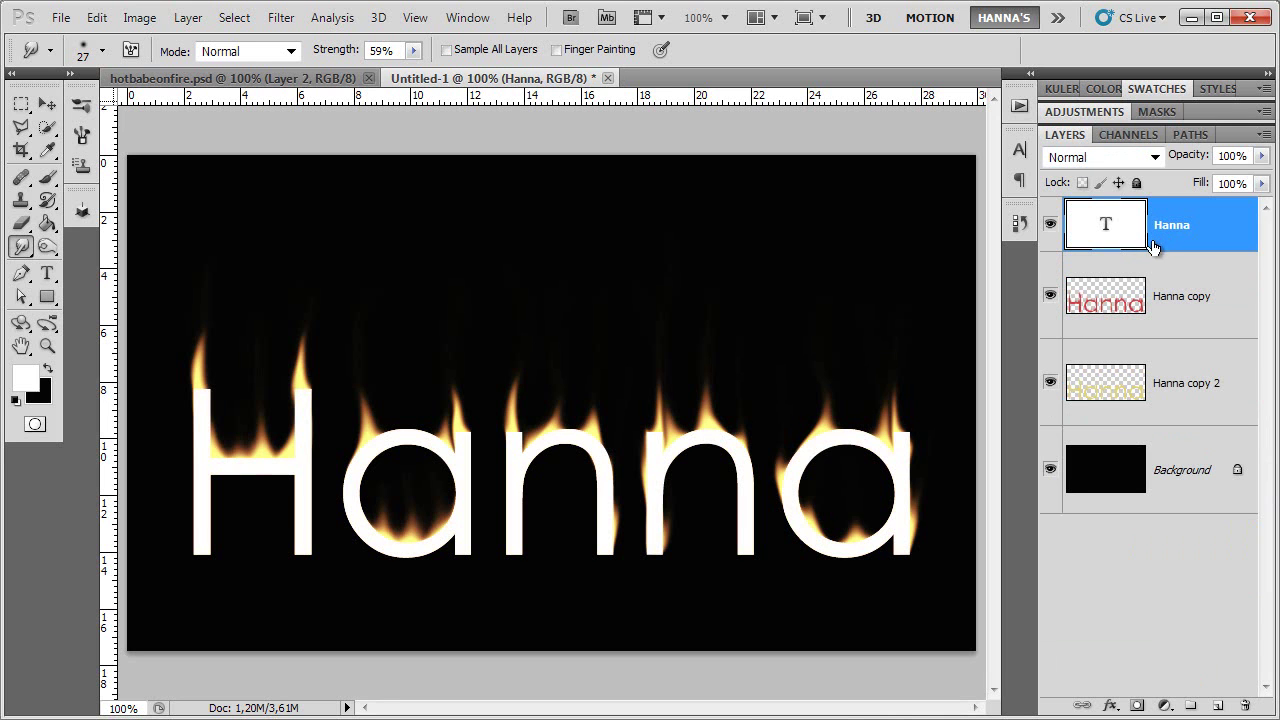
click(1198, 305)
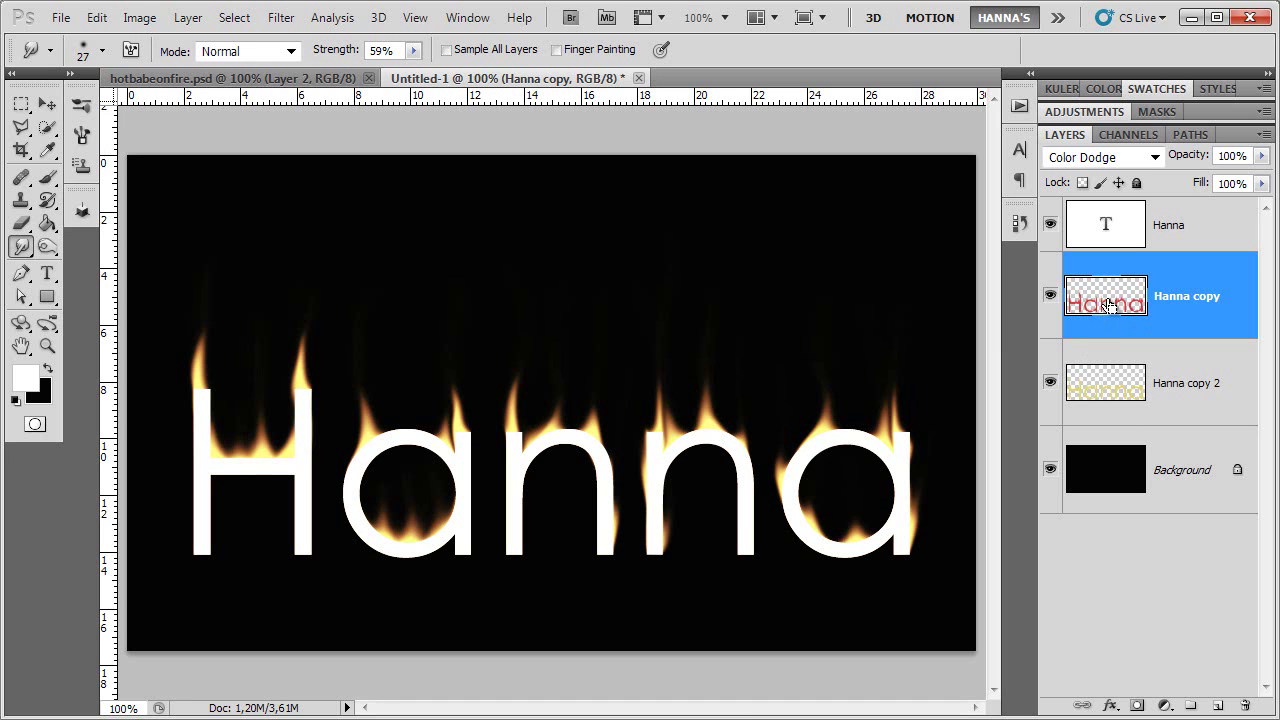
key(ctrl+u)
Recolorize Hanna copy with Hue 0, Saturation 82 and Lightness +3
click(848, 578)
drag(629, 494, 693, 493)
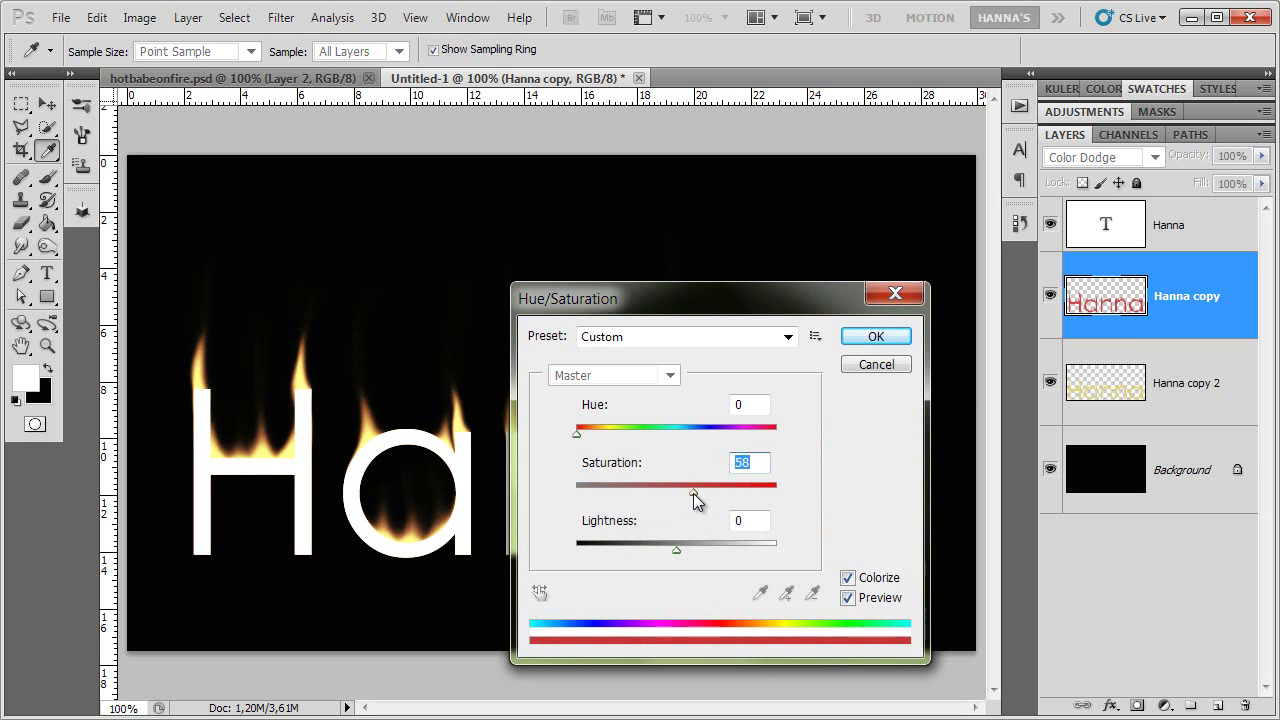
click(577, 431)
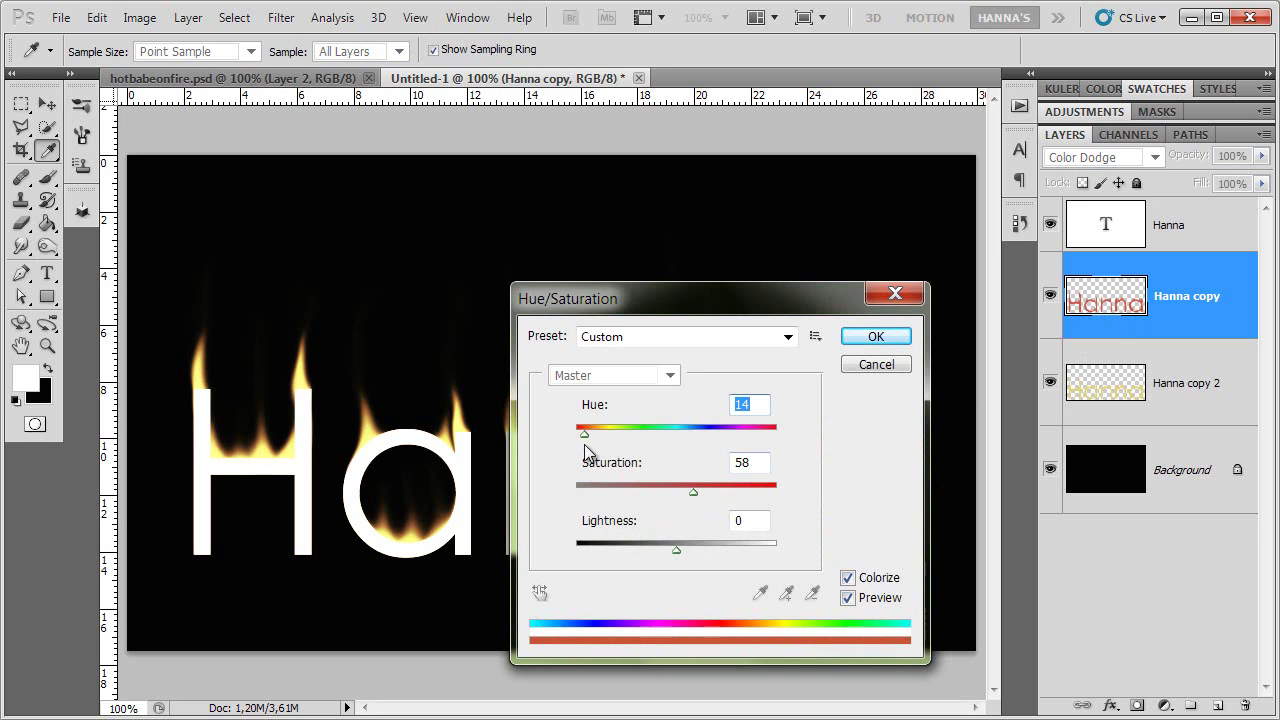
text(0)
drag(706, 489, 731, 490)
mouse_move(682, 548)
mouse_down()
mouse_move(665, 548)
mouse_move(710, 547)
mouse_move(668, 547)
mouse_move(679, 547)
mouse_up()
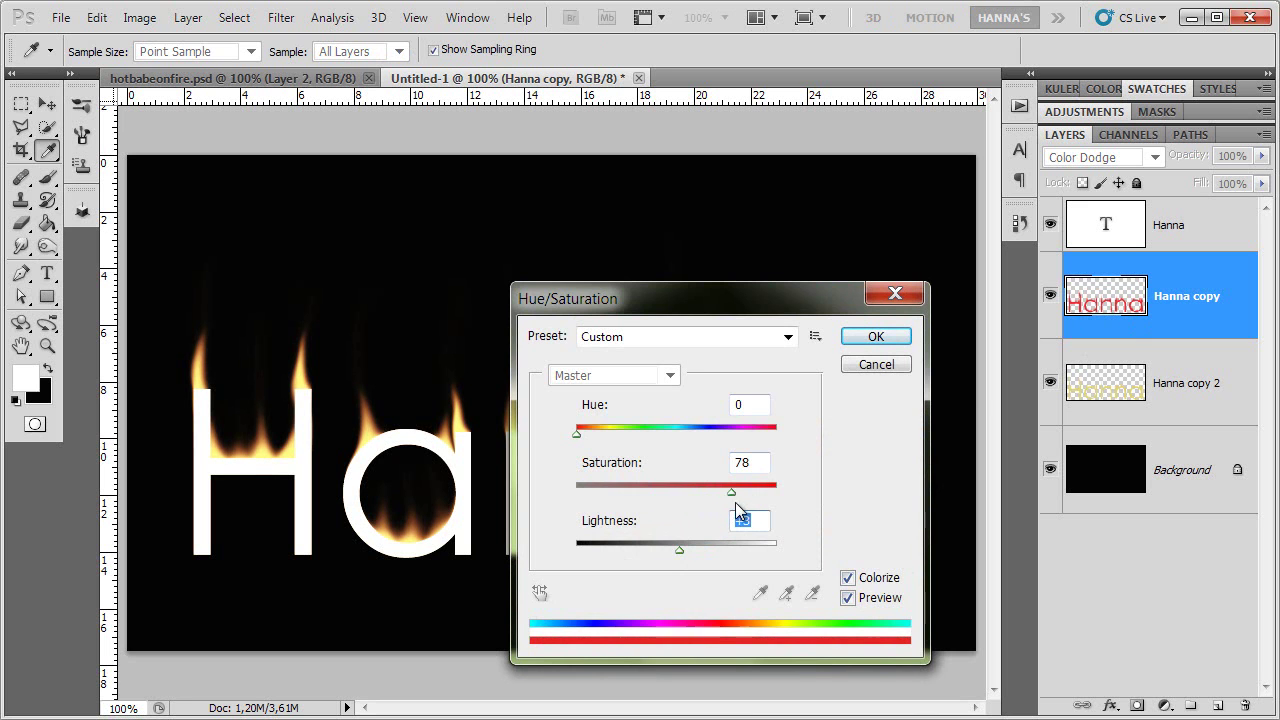
click(874, 337)
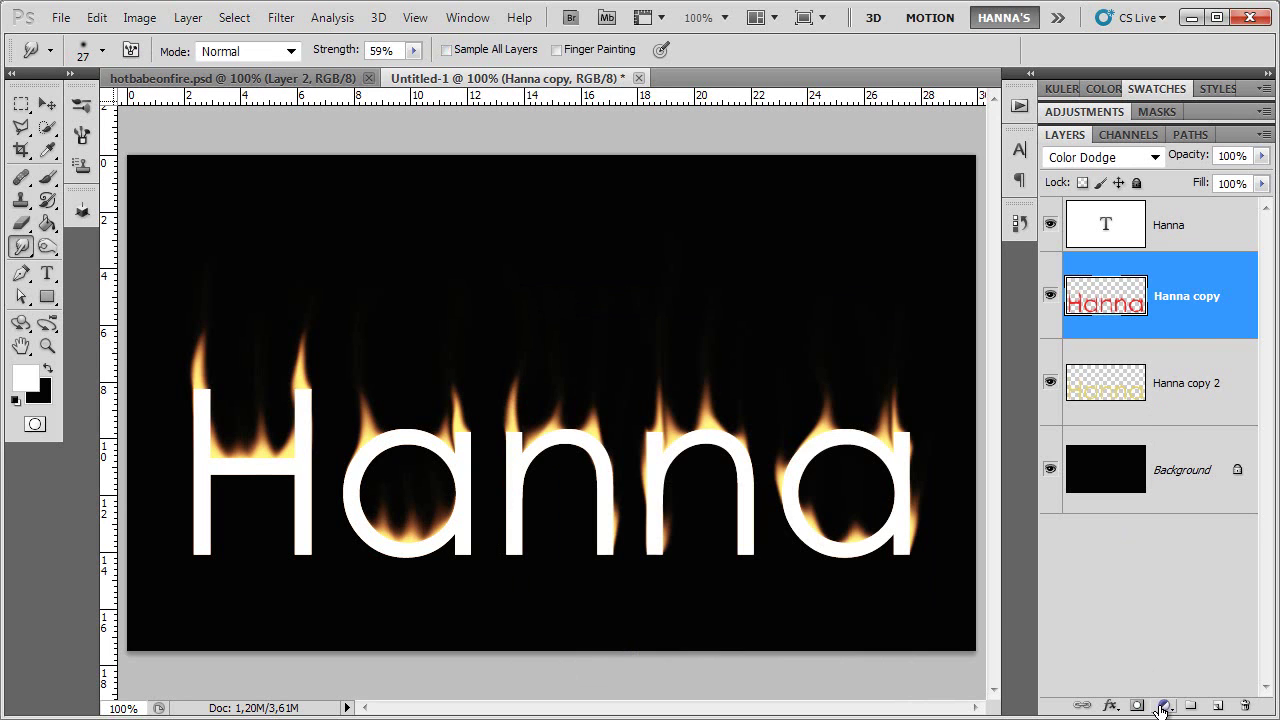
Add a Levels adjustment layer with input levels 5, 1.11 and 139 above Hanna copy
click(1162, 706)
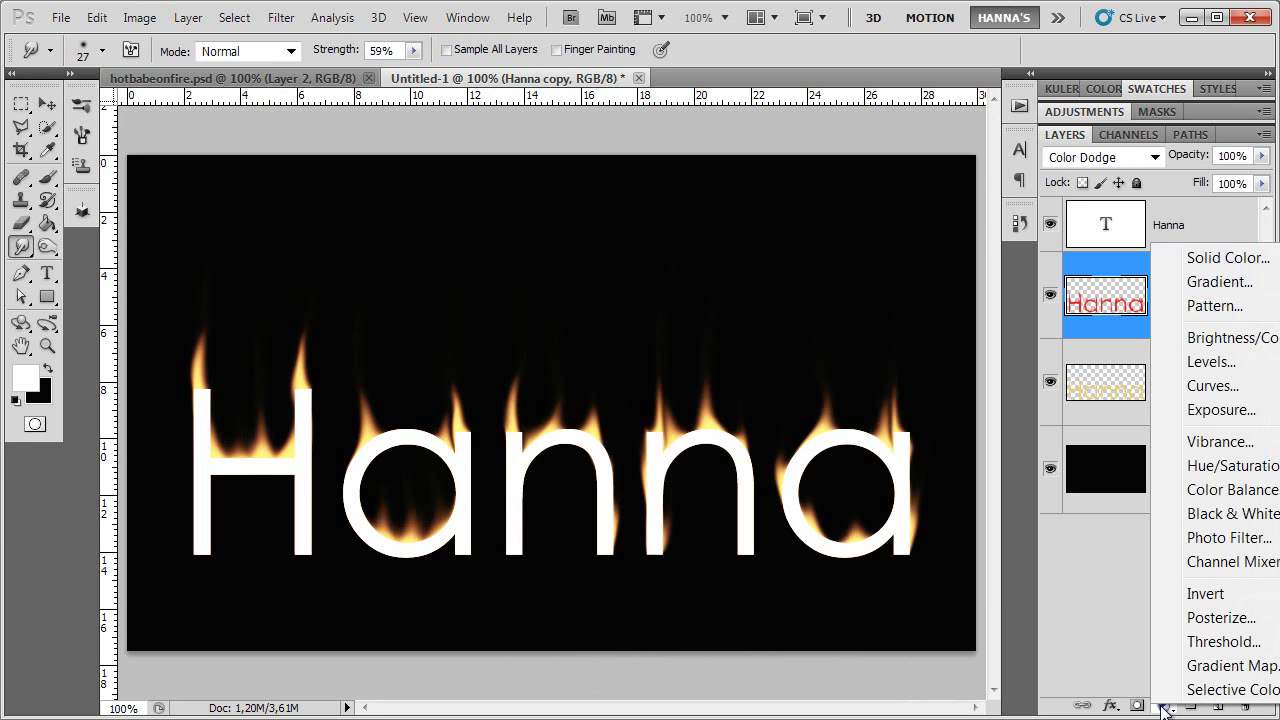
click(1164, 708)
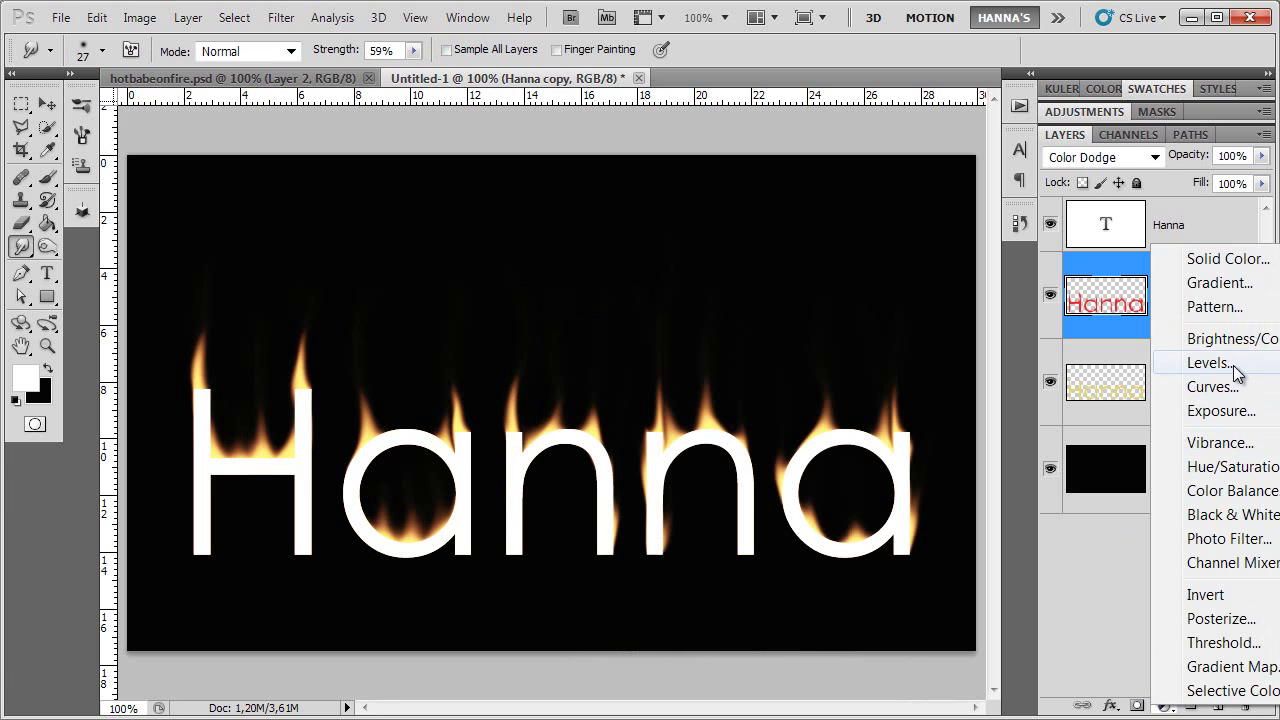
click(1236, 364)
drag(1240, 280, 1165, 281)
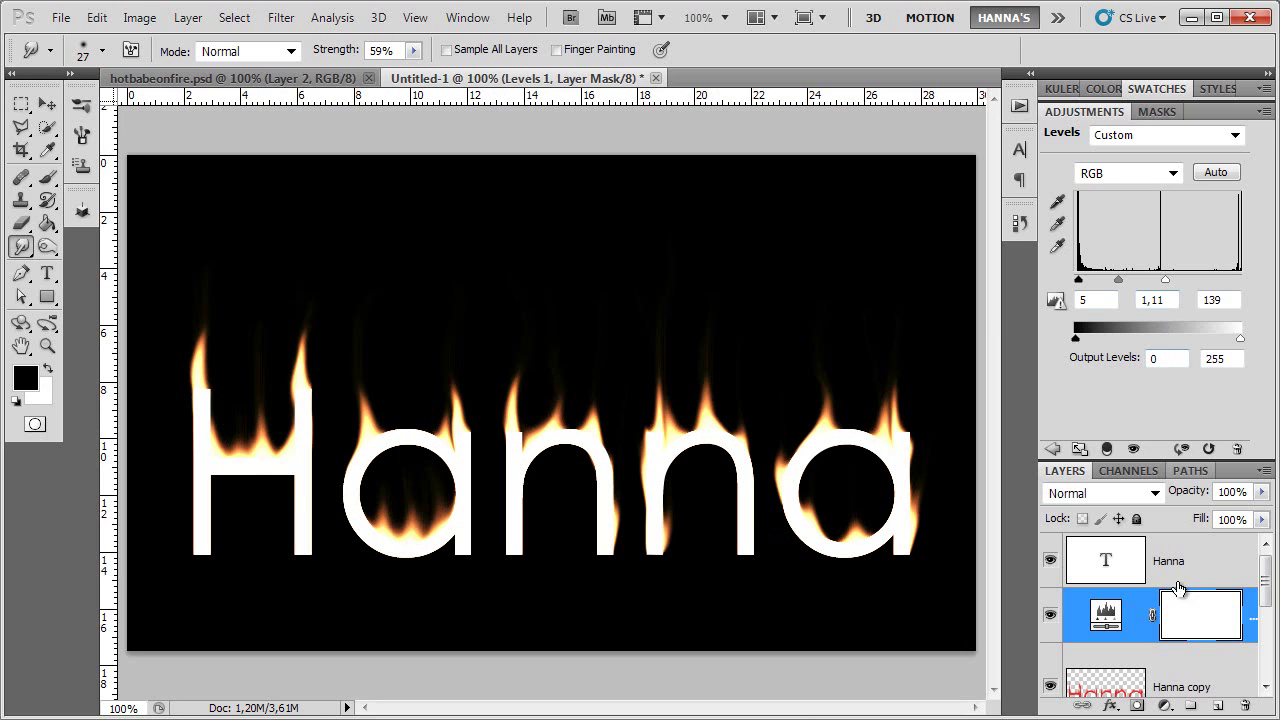
click(1166, 705)
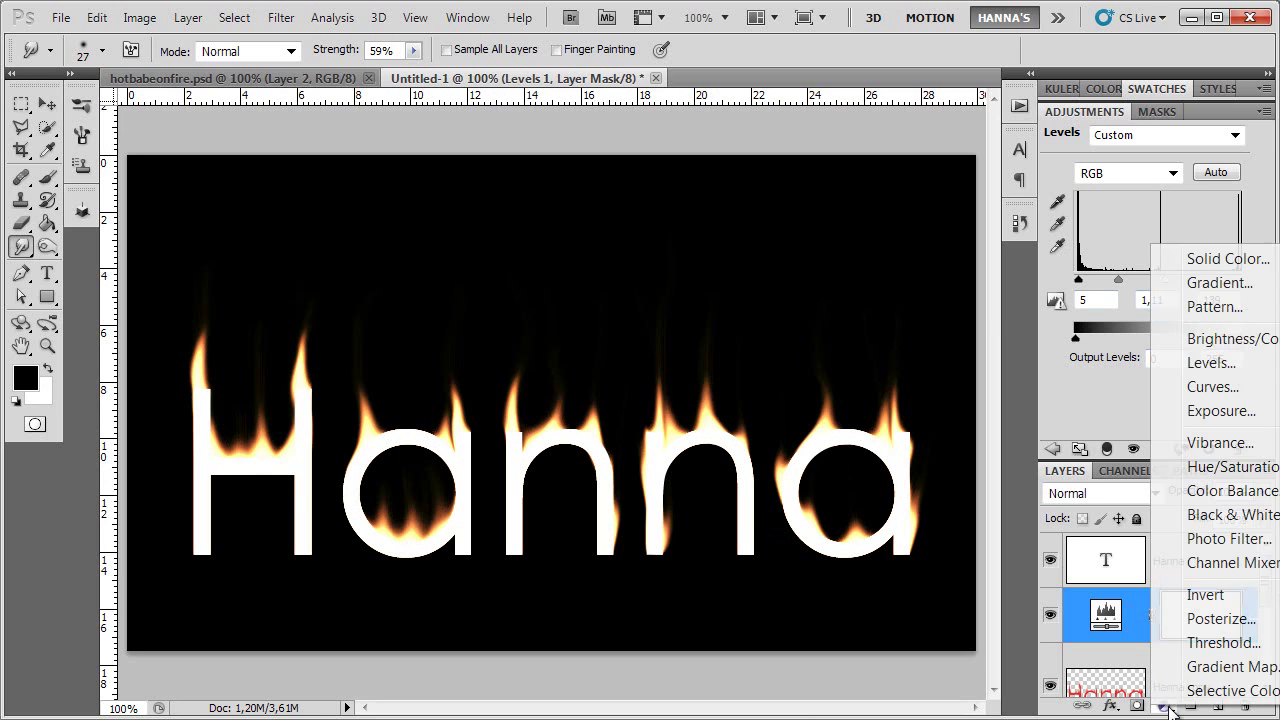
Add a Hue/Saturation adjustment layer with Saturation set to -24
click(1209, 466)
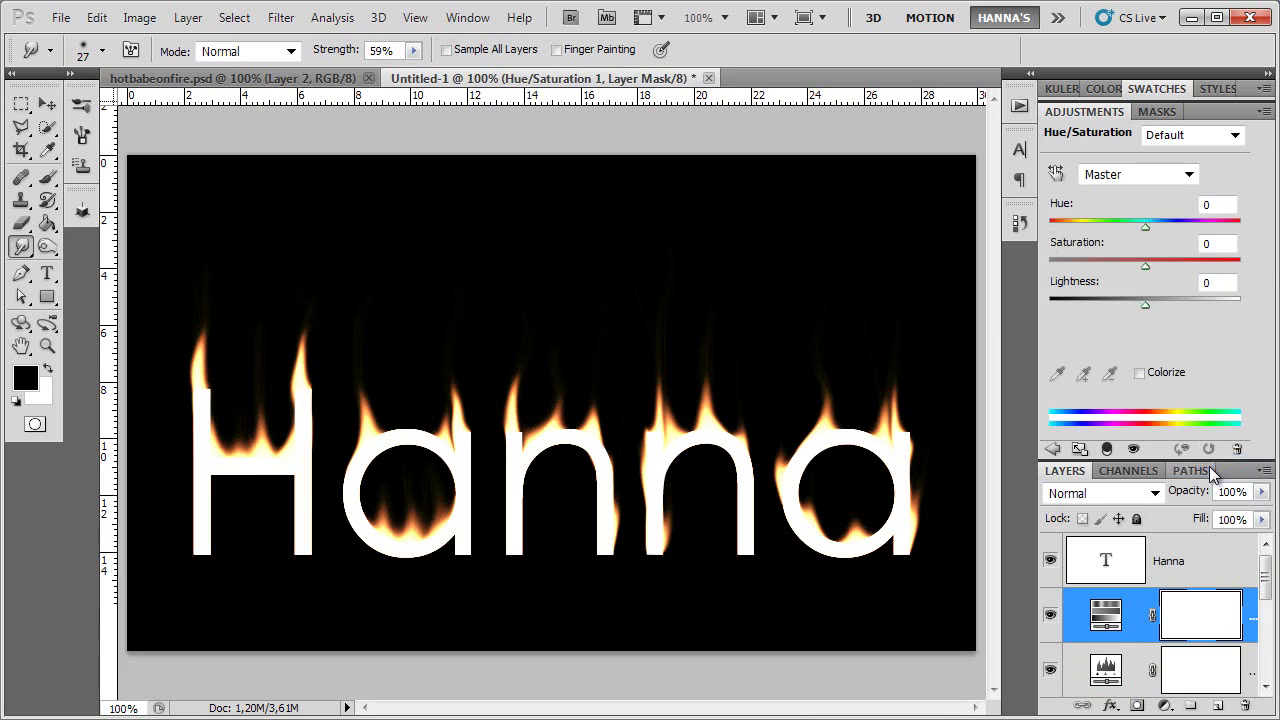
scroll(1180, 600, down, 1)
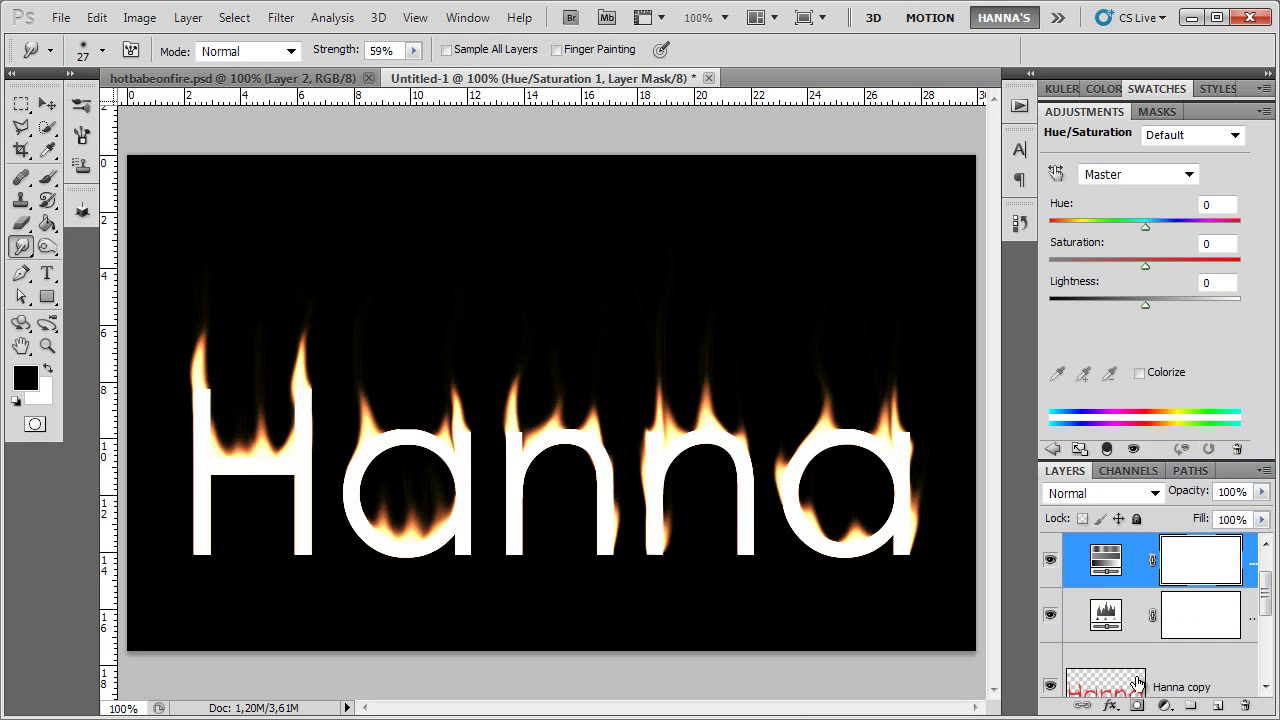
mouse_move(1123, 267)
mouse_down()
mouse_move(1101, 267)
mouse_move(1201, 259)
mouse_up()
drag(1122, 259, 1119, 259)
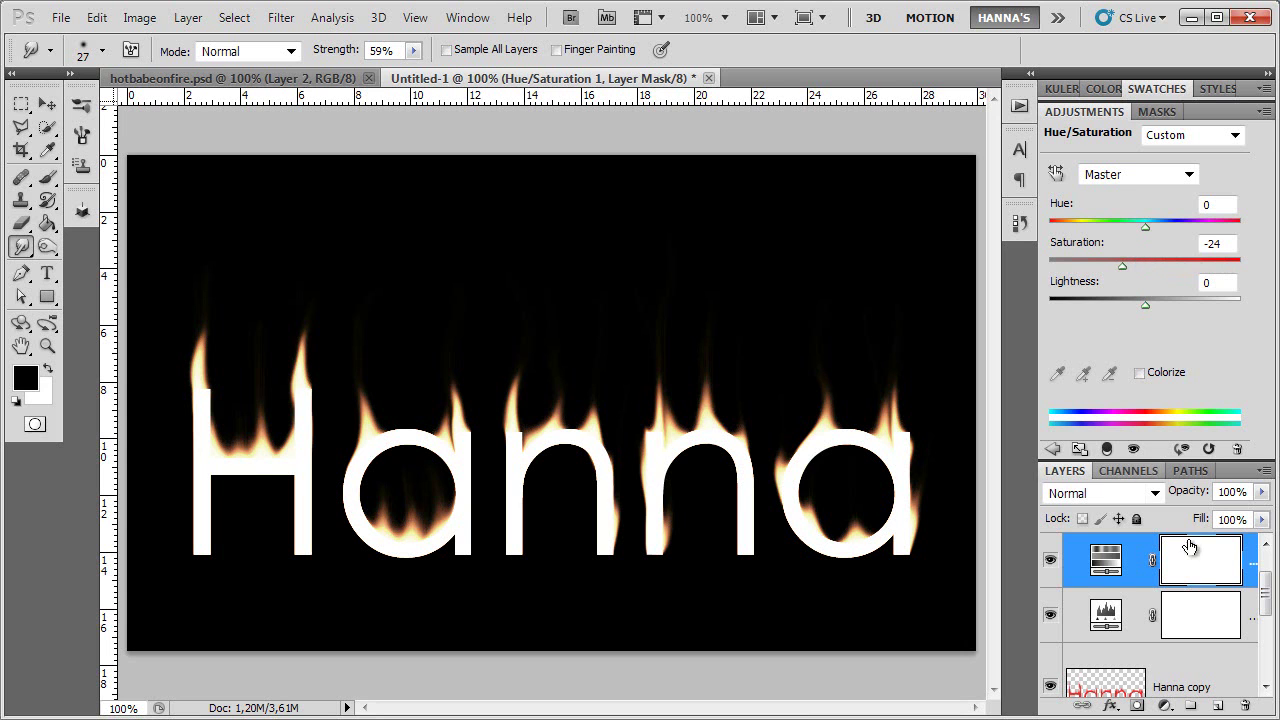
Hide the white Hanna text layer in the Layers panel
scroll(1240, 634, down, 1)
scroll(1240, 634, up, 1)
scroll(1170, 585, down, 3)
scroll(1180, 590, down, 1)
scroll(1182, 595, up, 5)
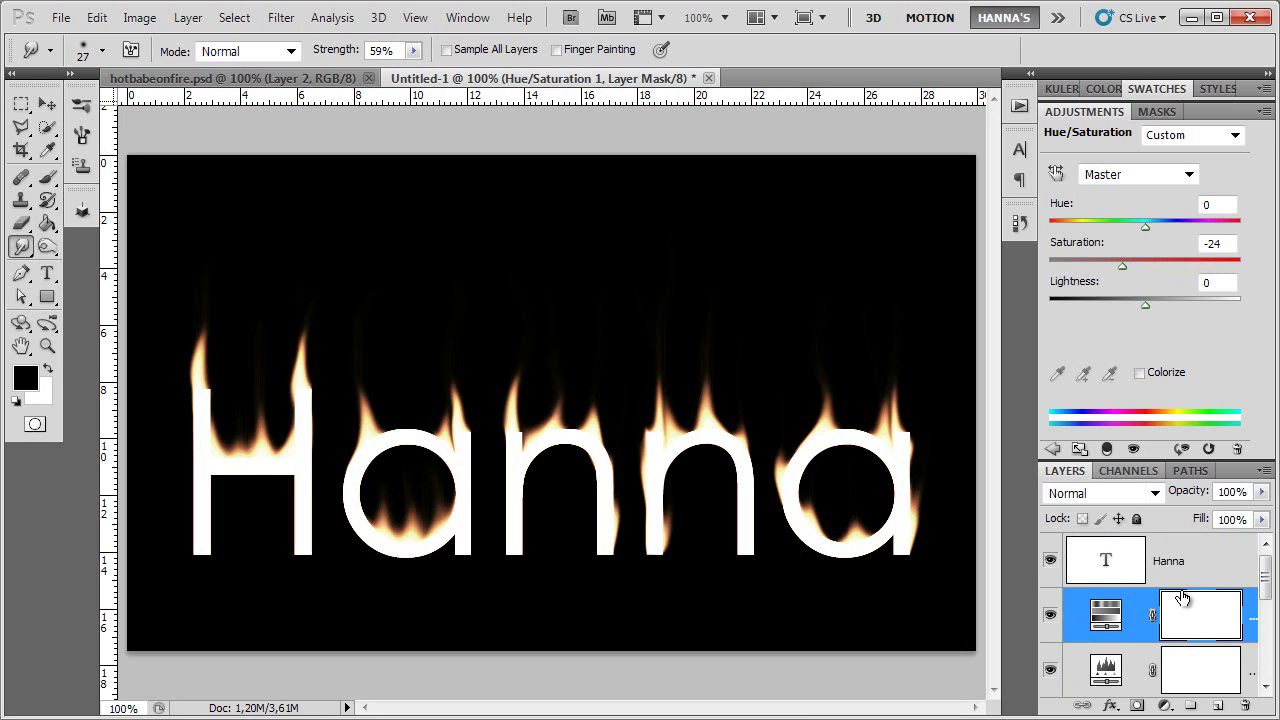
click(1050, 561)
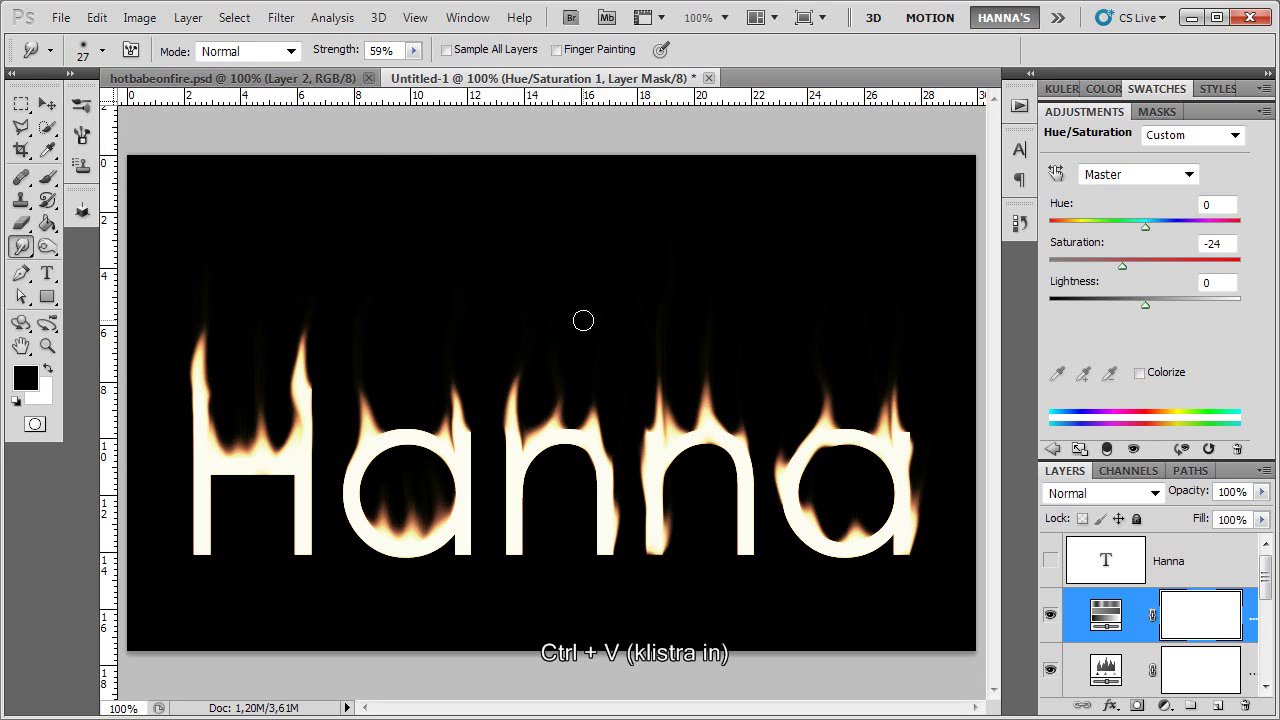
Select the whole canvas and paste a merged copy as new Layer 1
click(281, 17)
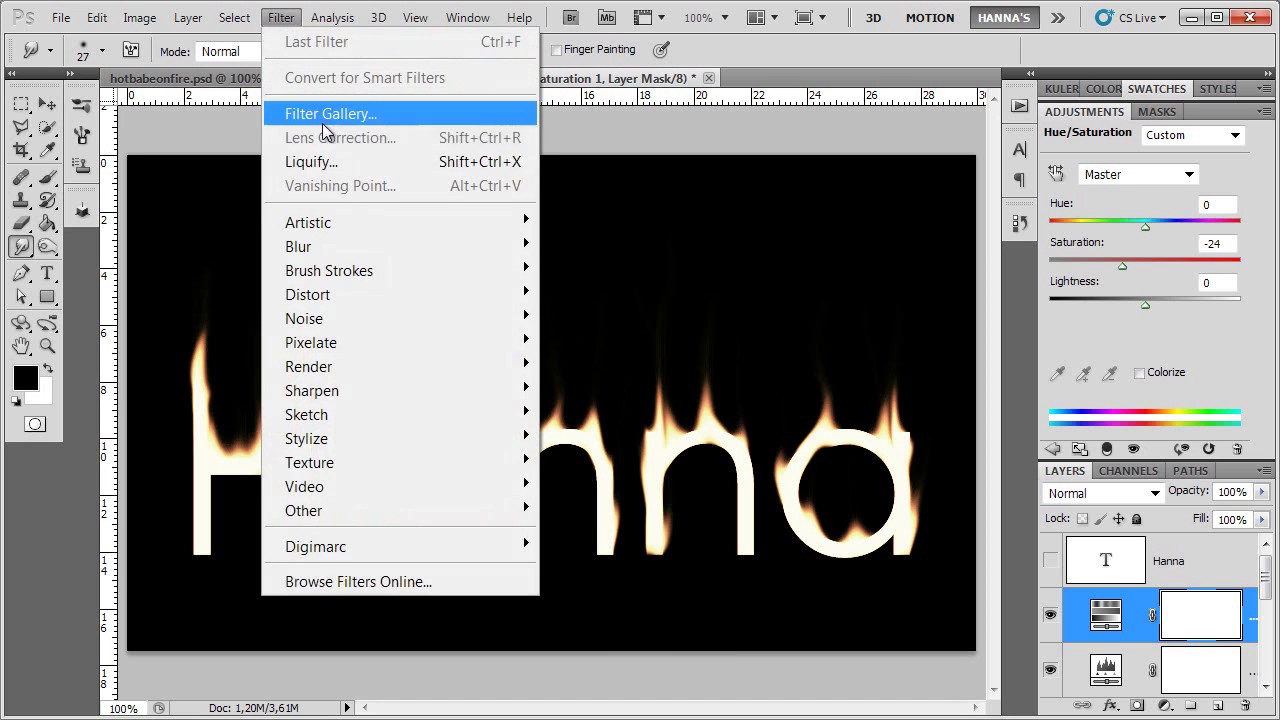
click(281, 17)
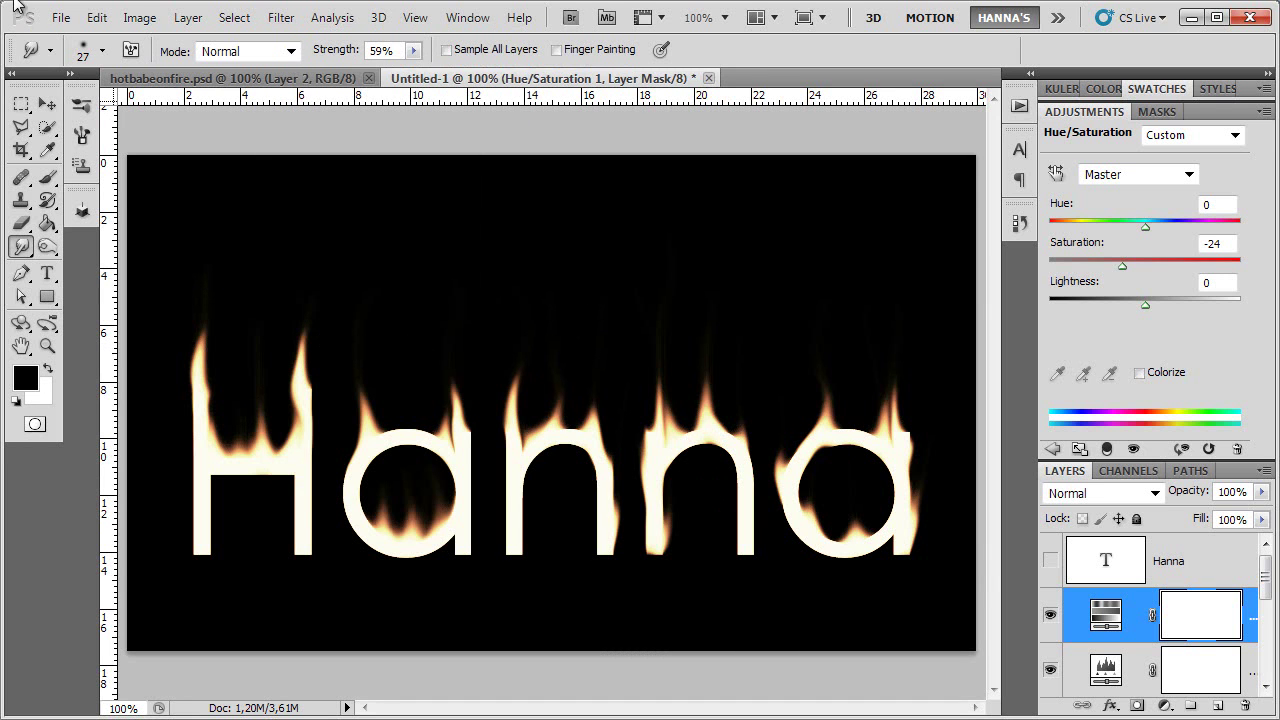
click(238, 18)
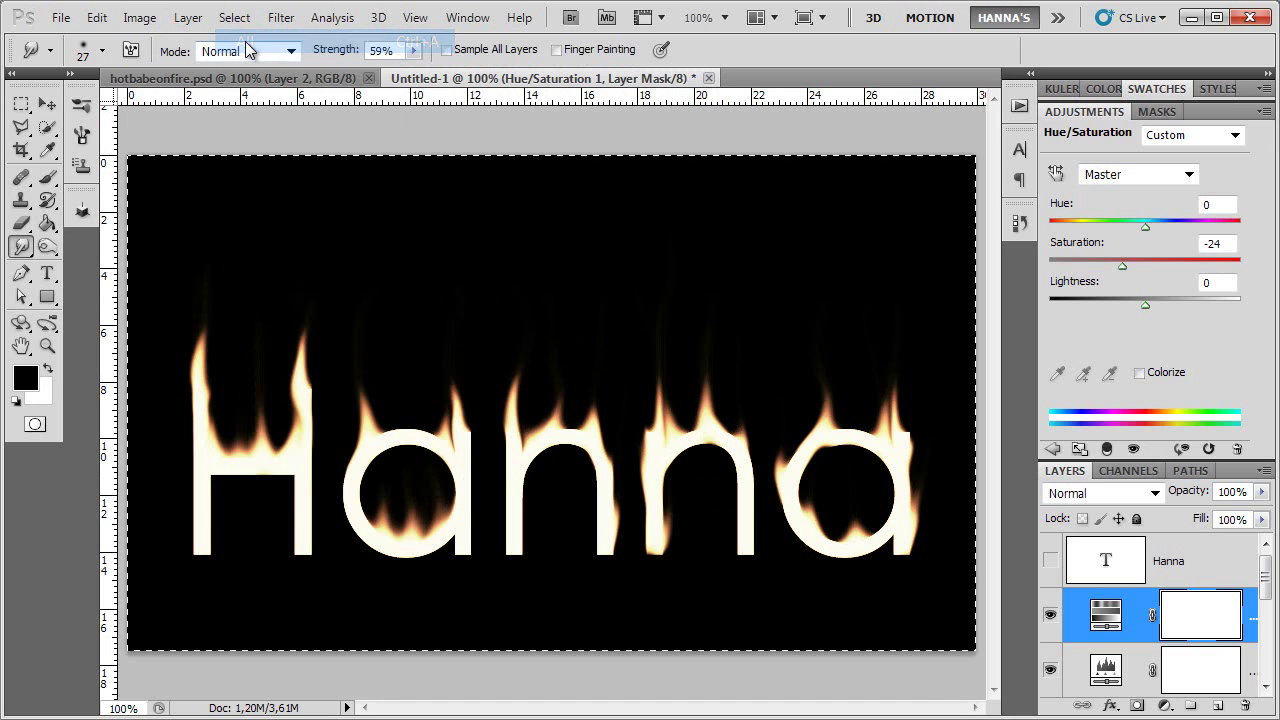
click(96, 17)
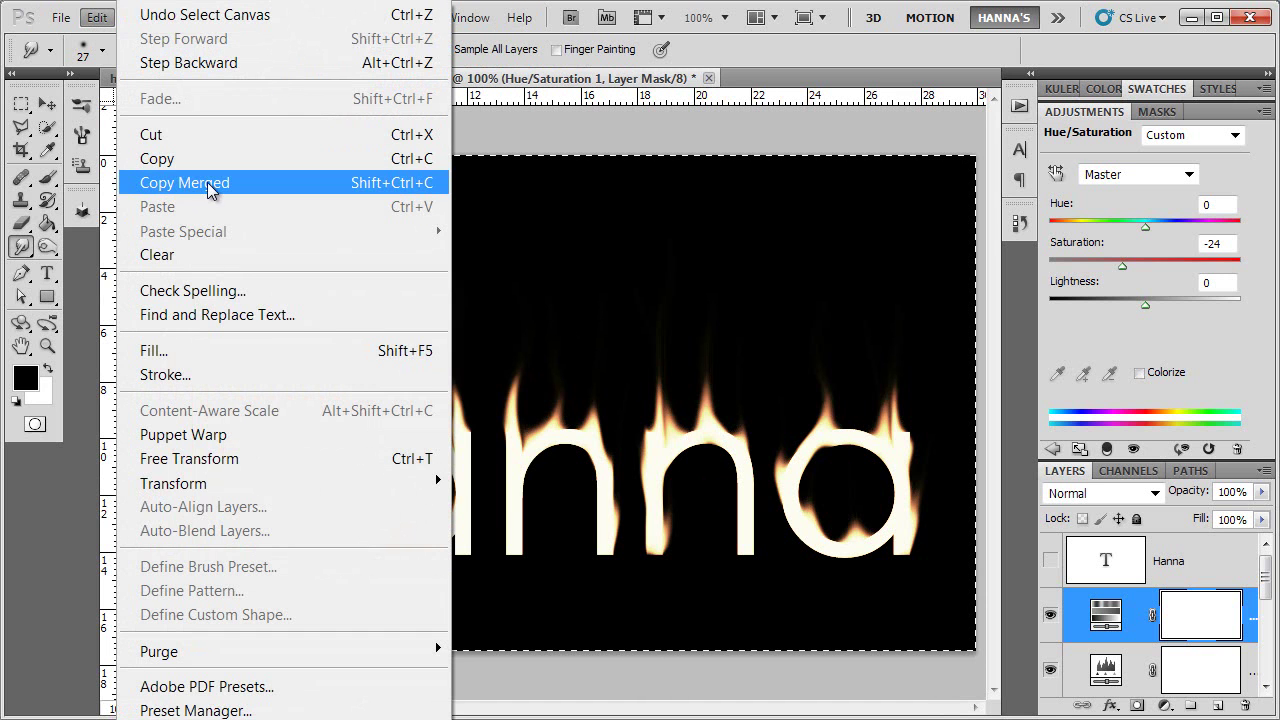
click(211, 186)
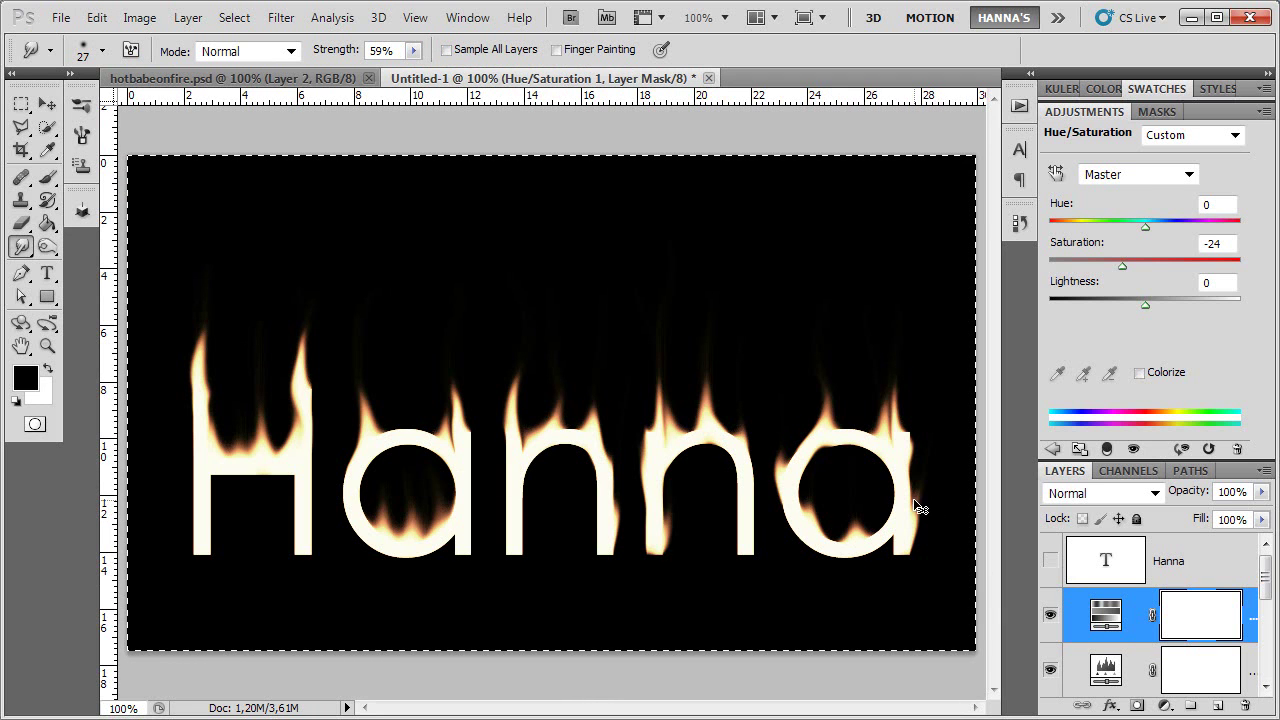
key(x)
key(ctrl+v)
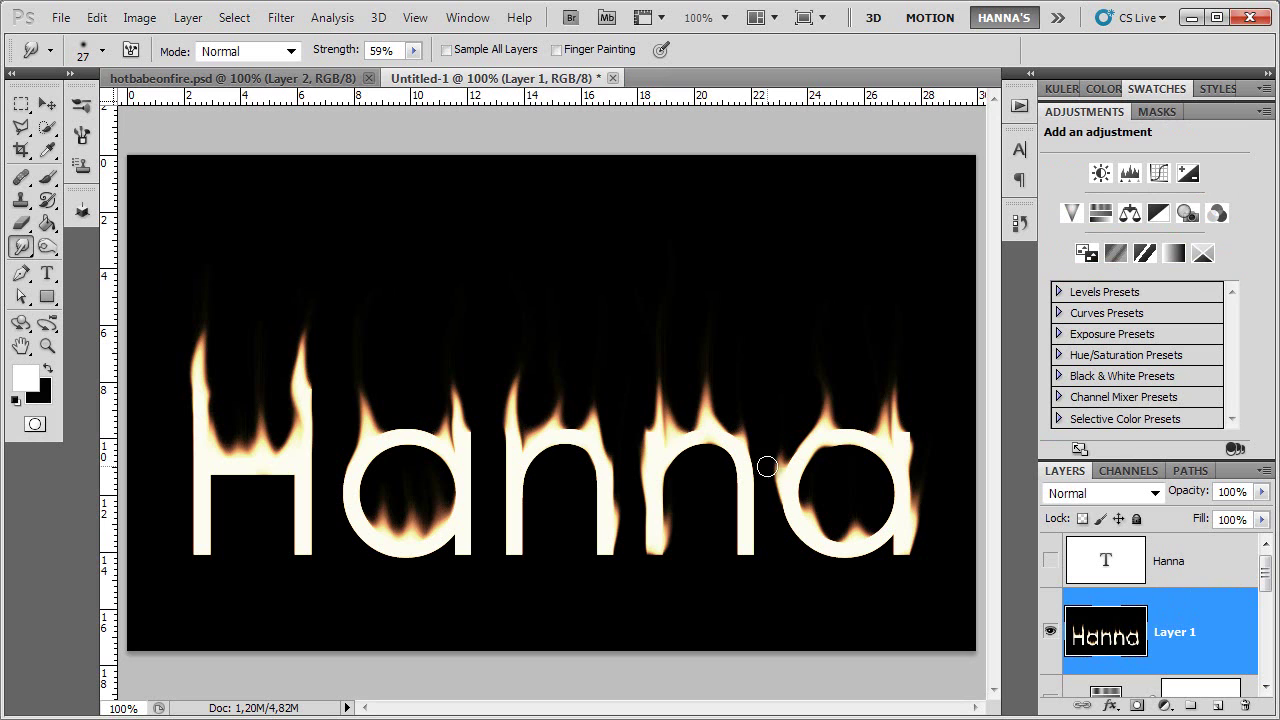
Open Liquify on Layer 1 with Show Backdrop off and brush size 75
click(281, 17)
click(318, 171)
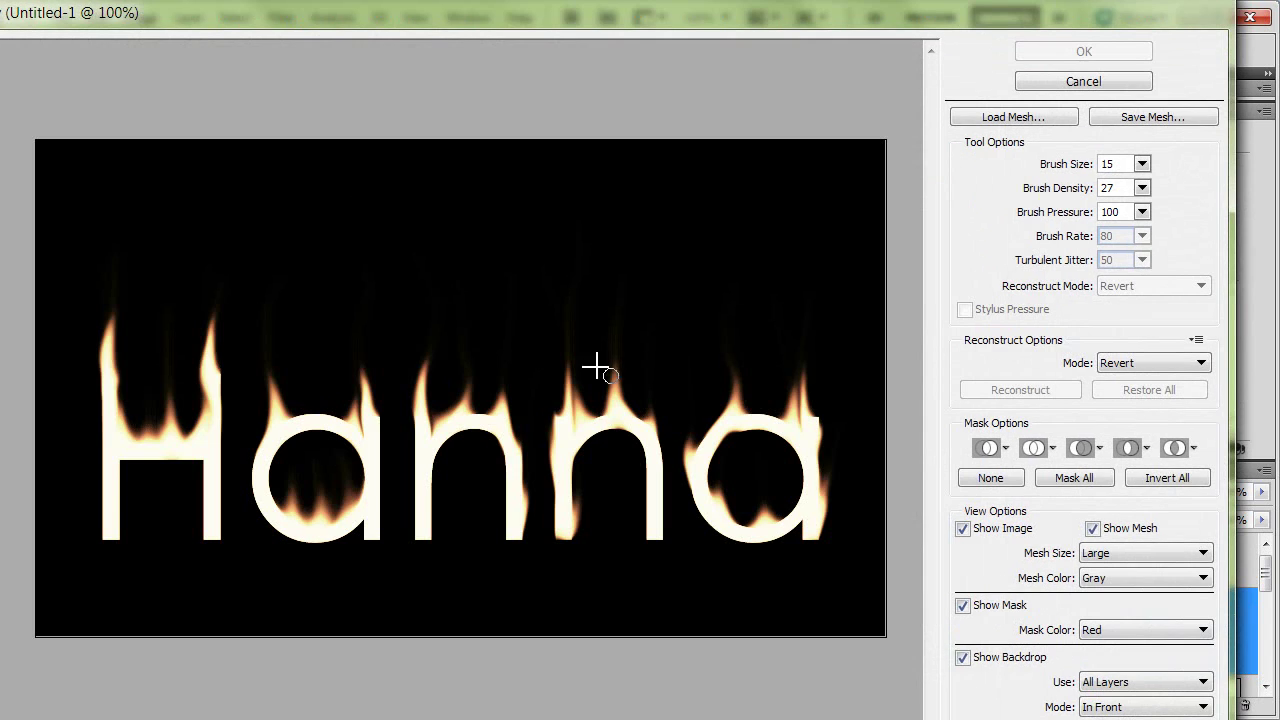
click(994, 654)
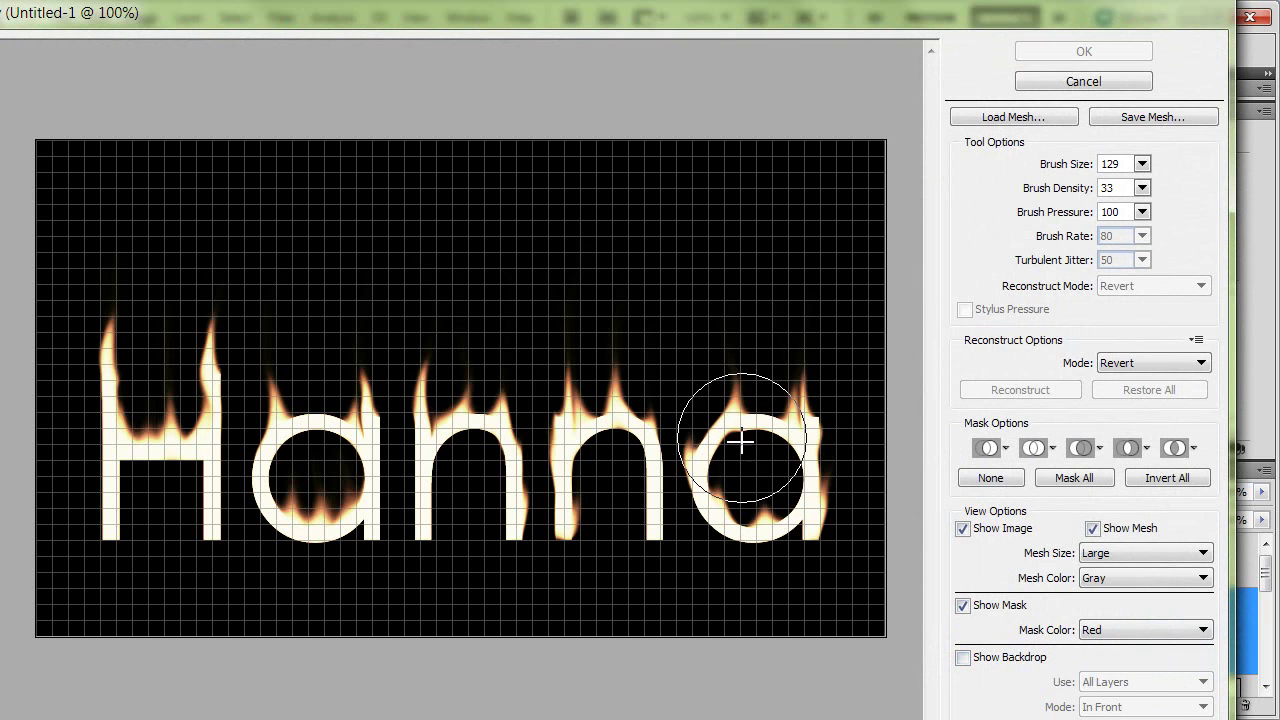
mouse_move(1048, 167)
mouse_down()
mouse_move(1025, 166)
mouse_move(1030, 193)
mouse_up()
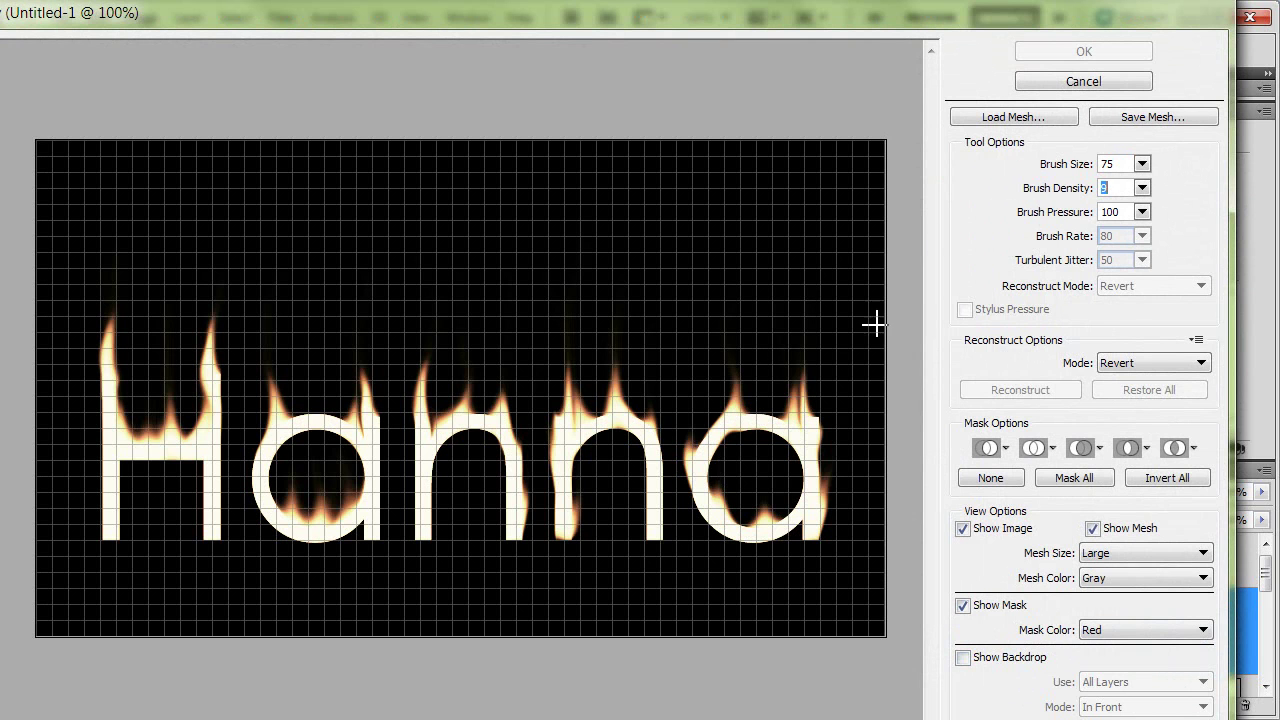
text(9)
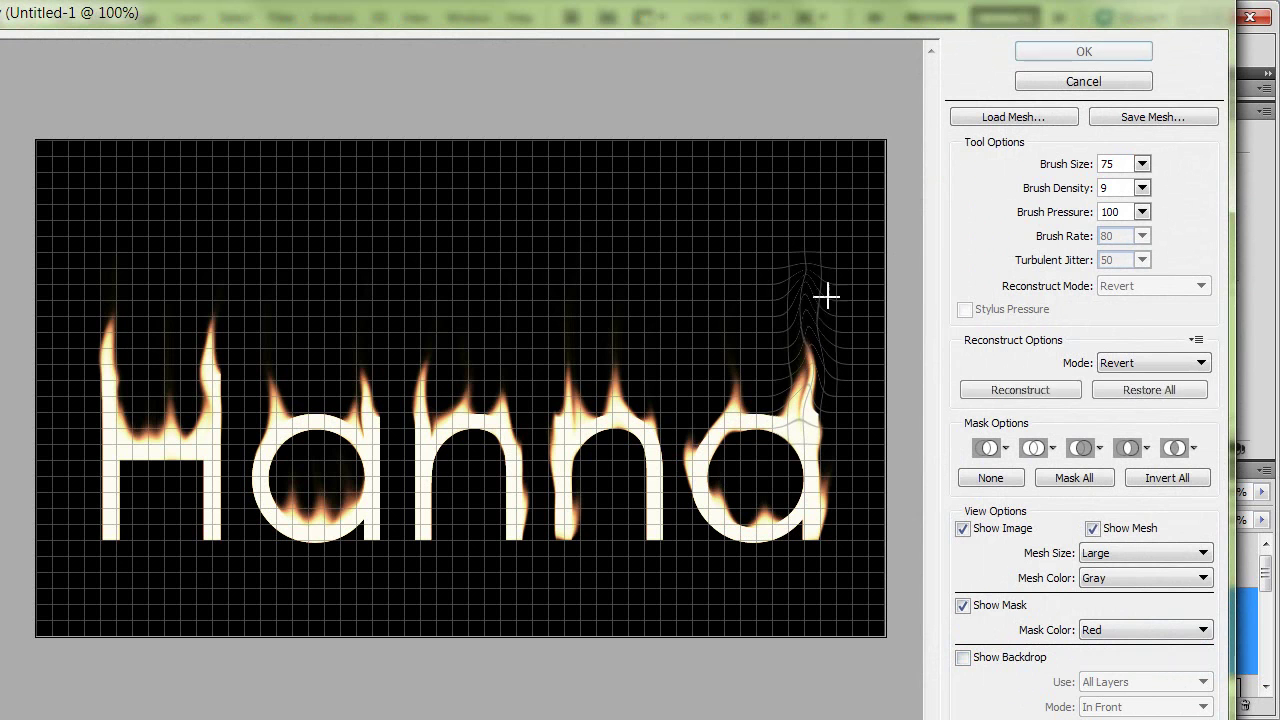
Forward-warp the a's flames upward, set density to 5, and stretch the second n
drag(790, 398, 825, 300)
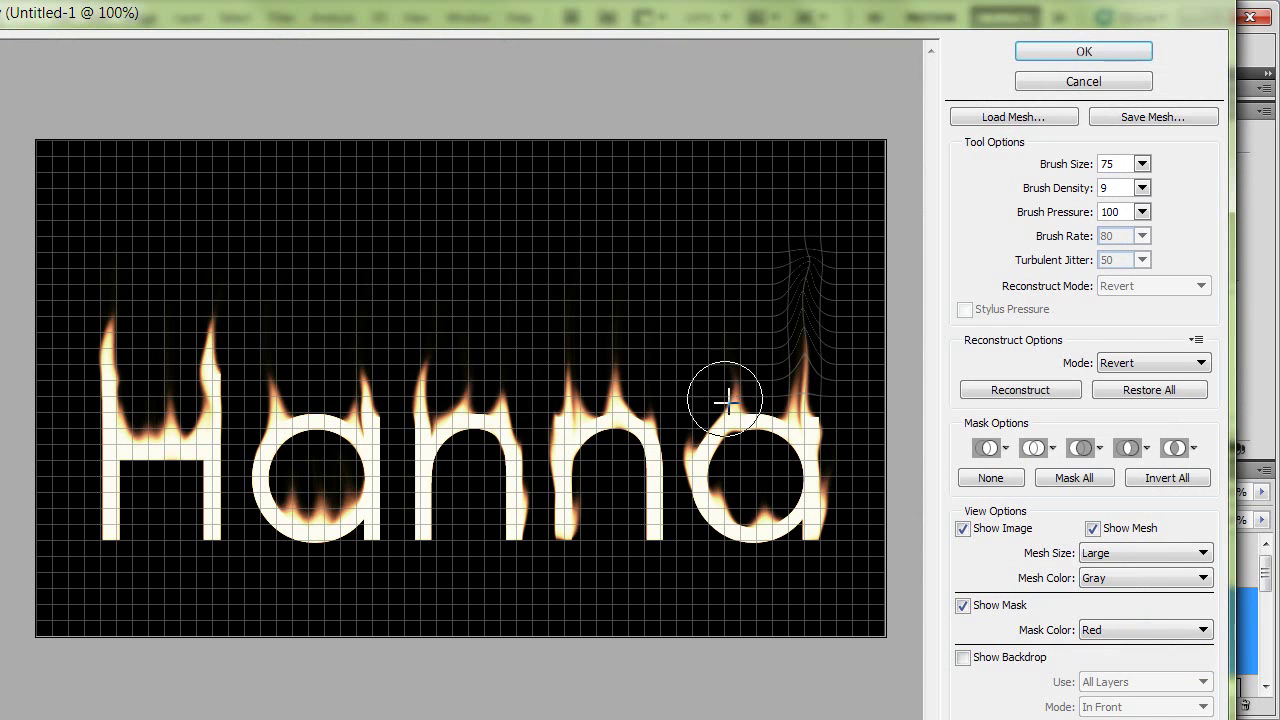
drag(743, 380, 740, 290)
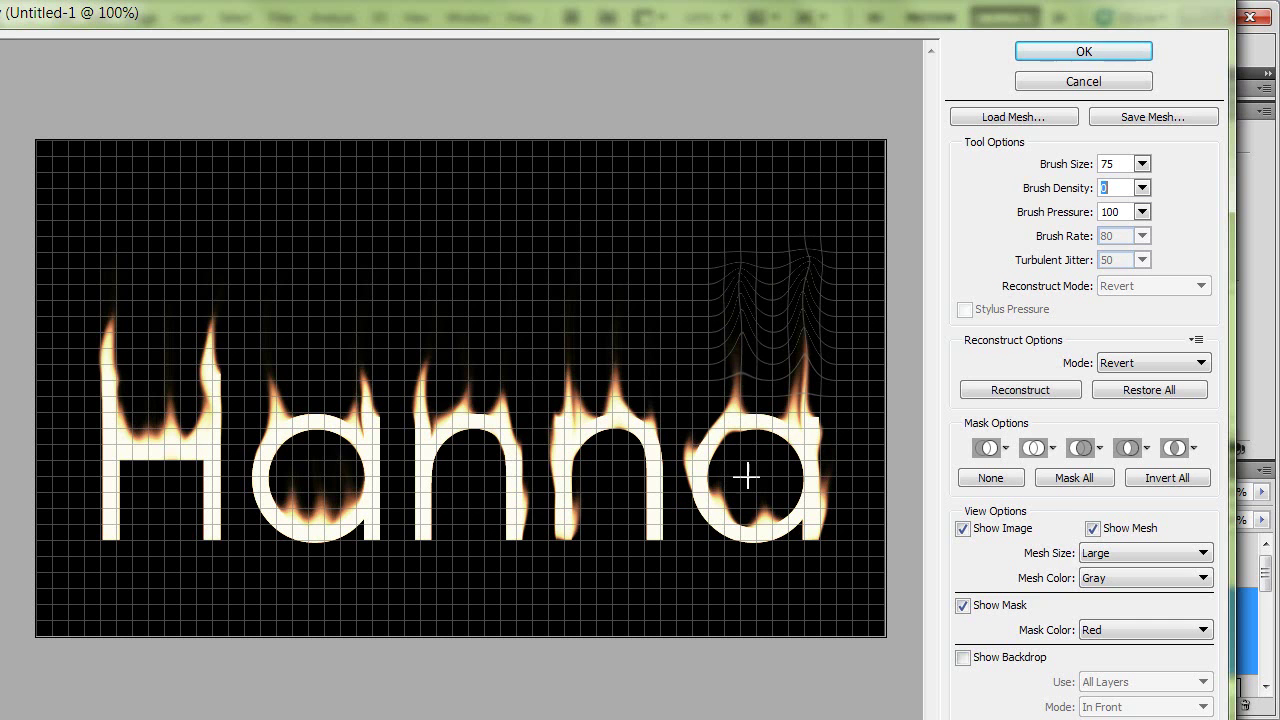
drag(1063, 199, 1053, 196)
drag(648, 530, 628, 257)
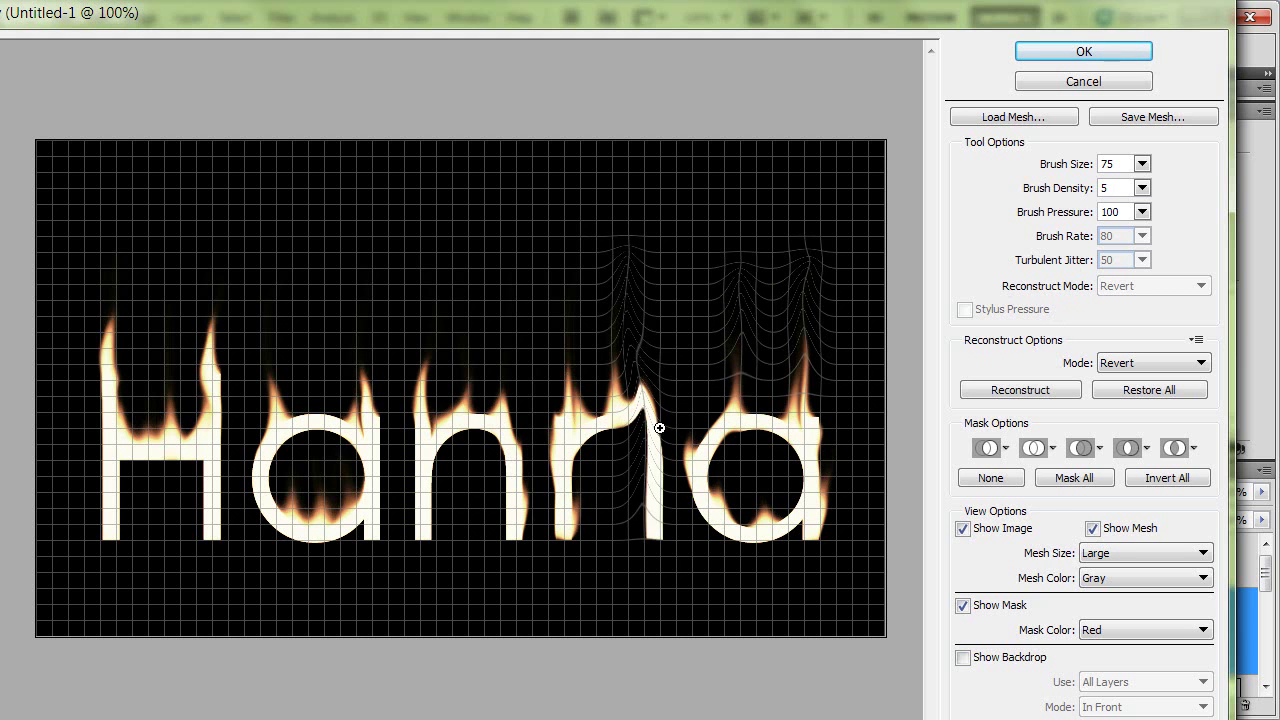
key(ctrl+z)
drag(586, 428, 584, 282)
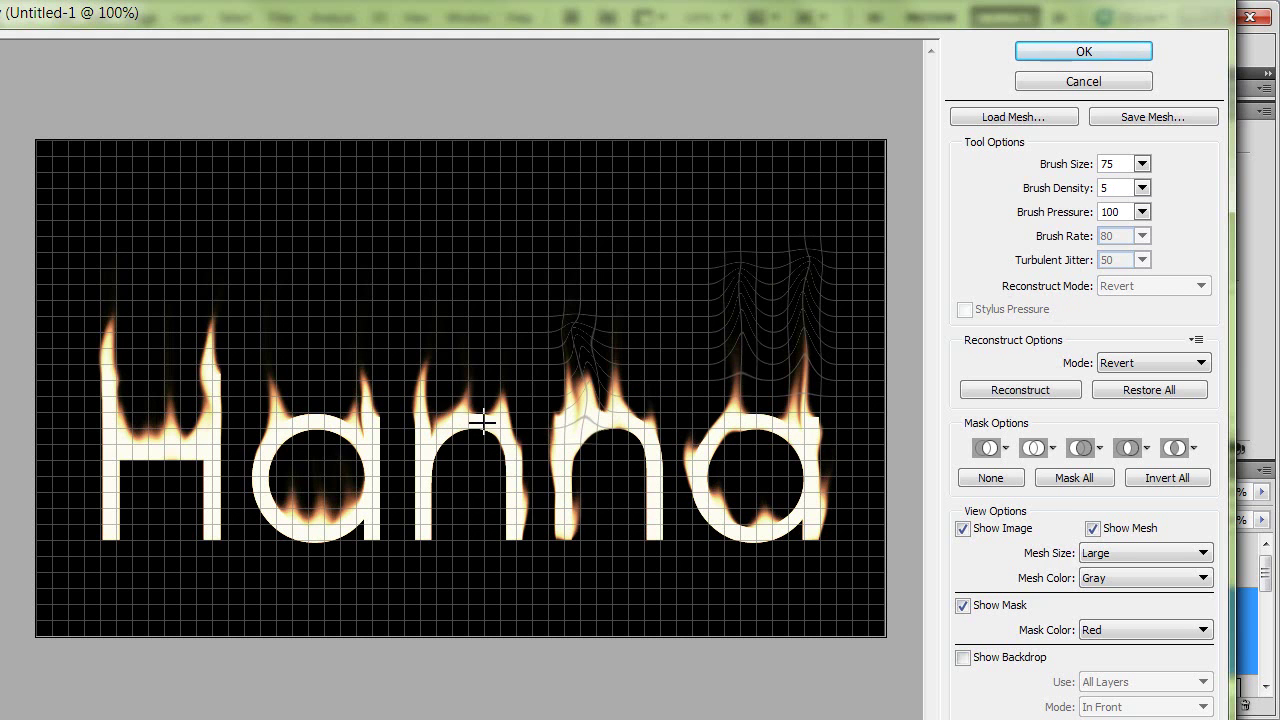
Warp the first n, the a and both H strokes into tall flames
drag(479, 425, 487, 383)
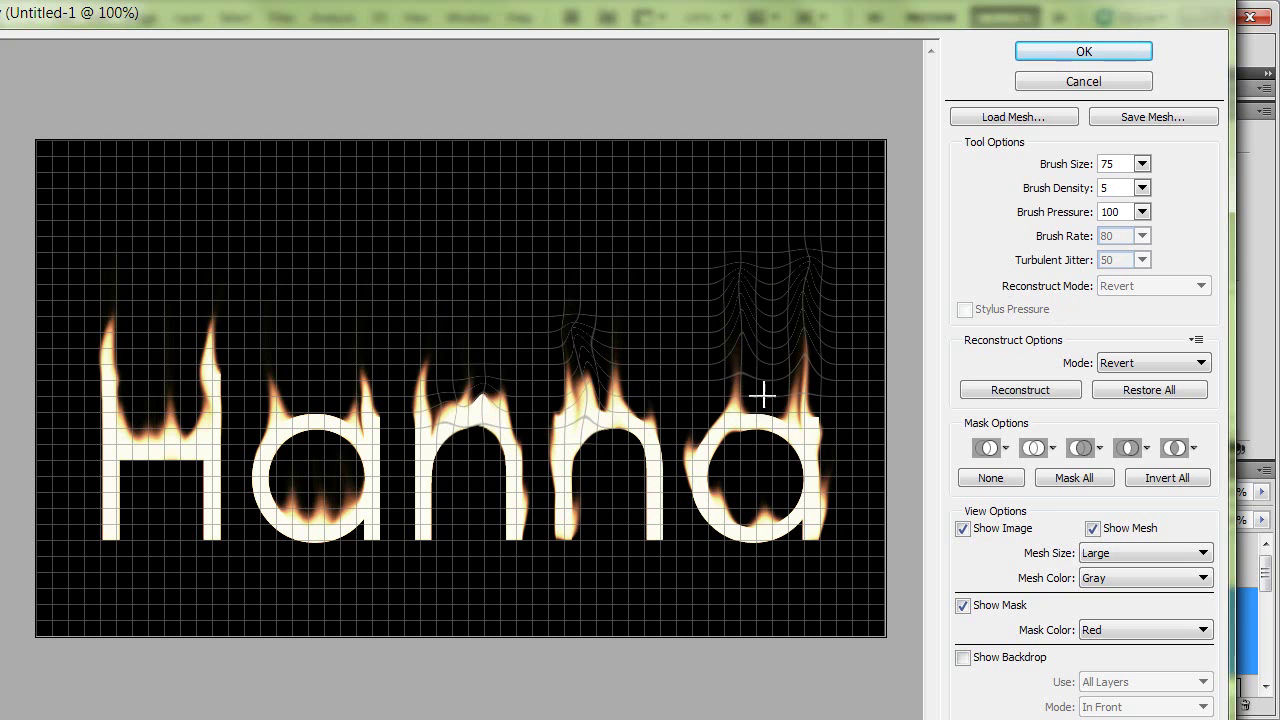
mouse_move(330, 425)
mouse_down()
mouse_move(303, 343)
mouse_move(280, 329)
mouse_up()
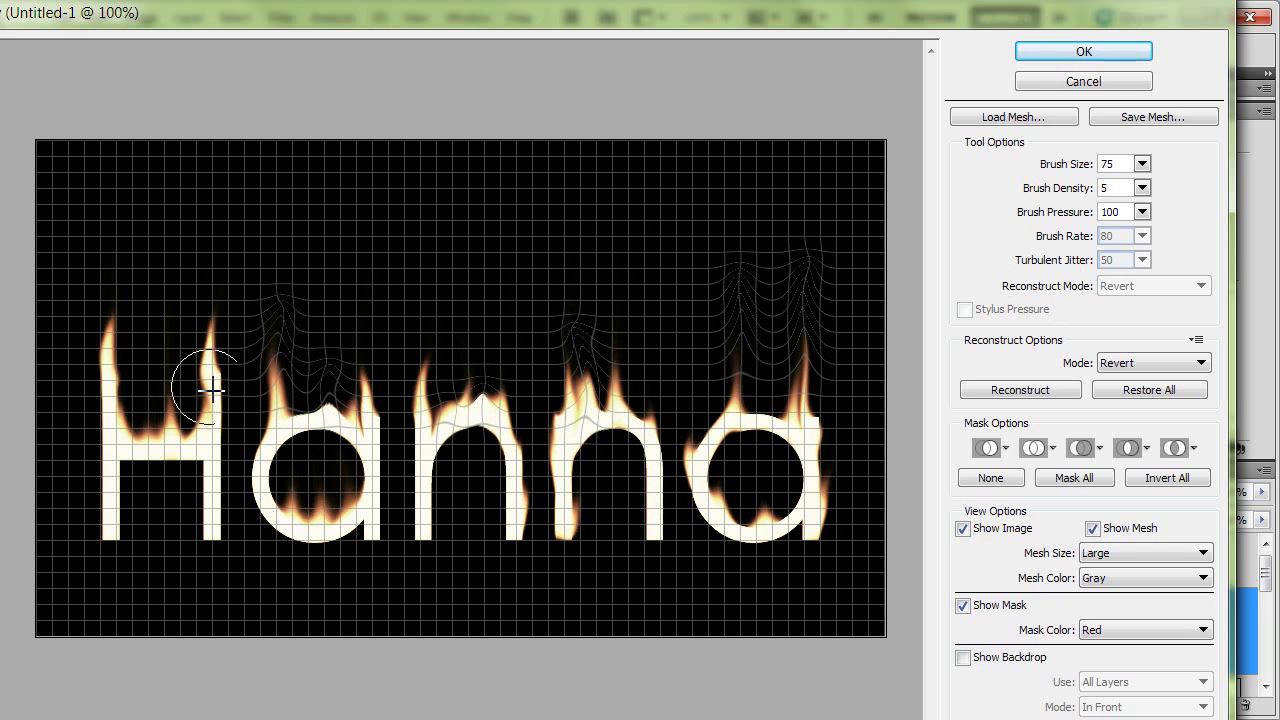
drag(212, 388, 206, 286)
mouse_move(103, 391)
mouse_down()
mouse_move(92, 318)
mouse_move(108, 270)
mouse_up()
drag(120, 429, 129, 280)
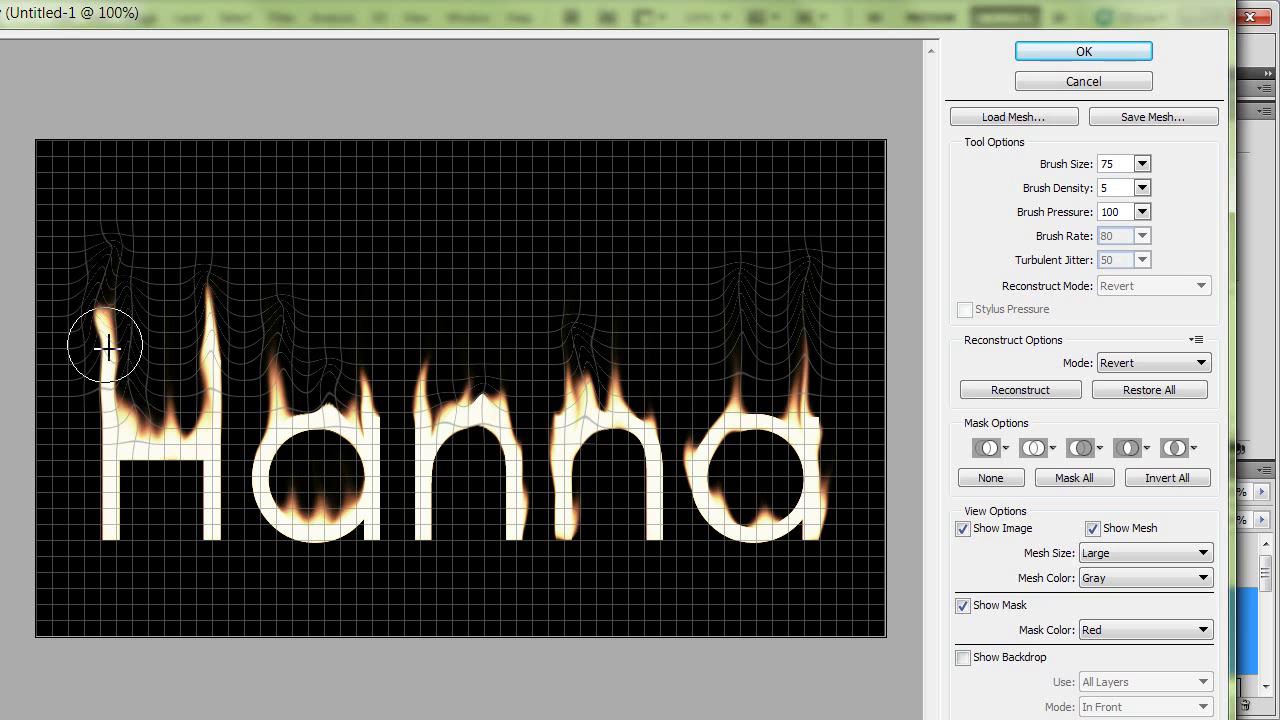
drag(107, 347, 131, 246)
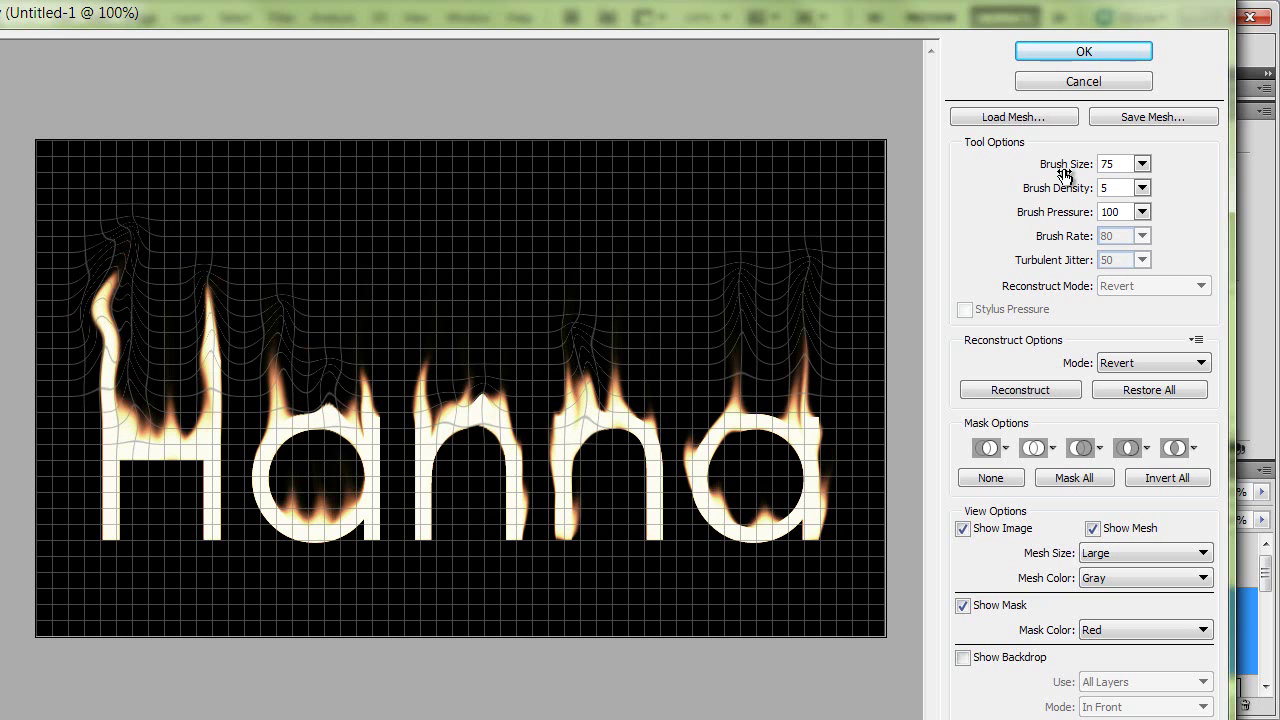
Reconstruct the H's left flame lower, then stretch streaks above the a and n's
key(r)
mouse_move(150, 262)
mouse_down()
mouse_move(122, 408)
mouse_move(120, 266)
mouse_move(94, 297)
mouse_move(106, 380)
mouse_move(119, 220)
mouse_move(126, 320)
mouse_move(103, 371)
mouse_move(71, 378)
mouse_up()
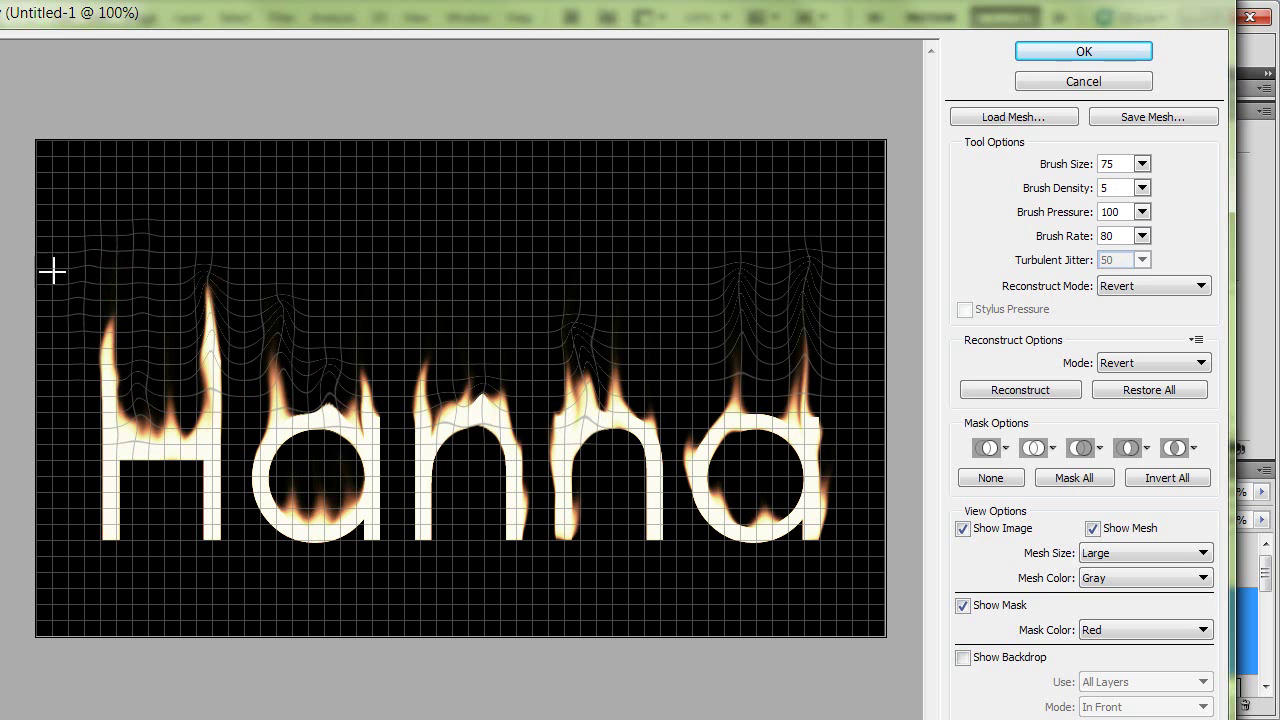
key(w)
drag(329, 414, 346, 247)
drag(438, 543, 466, 349)
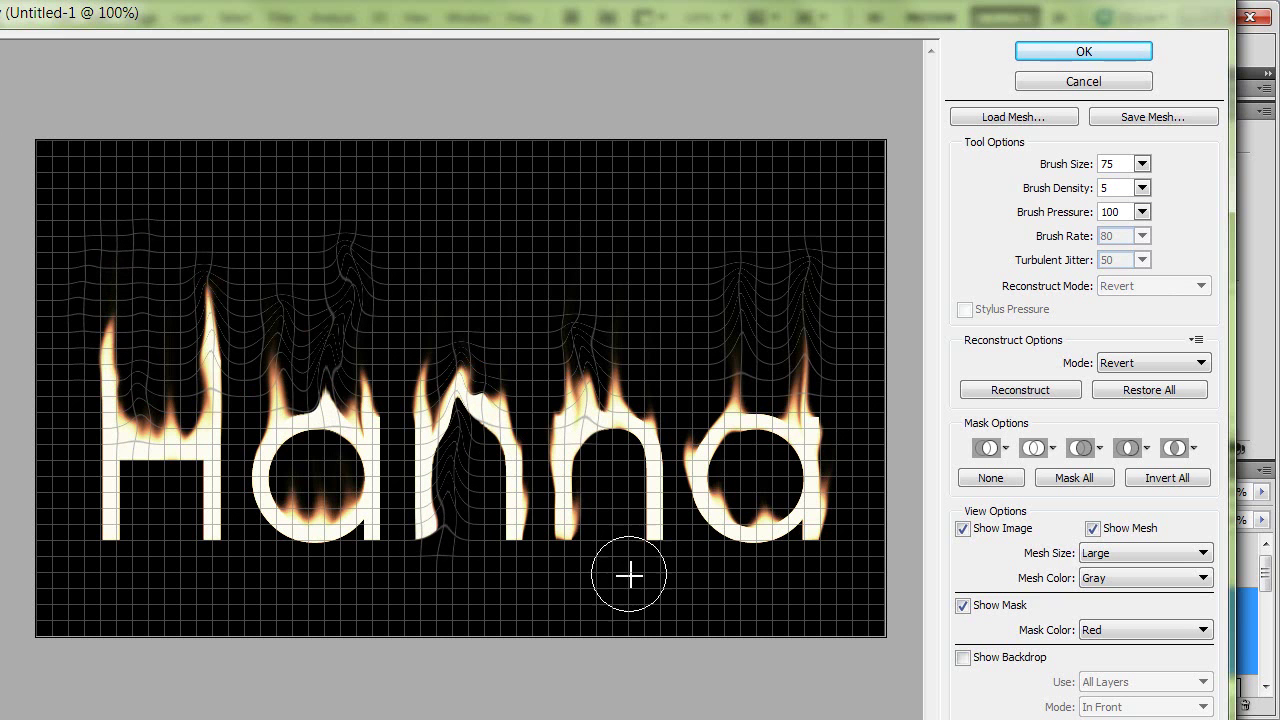
drag(563, 529, 557, 405)
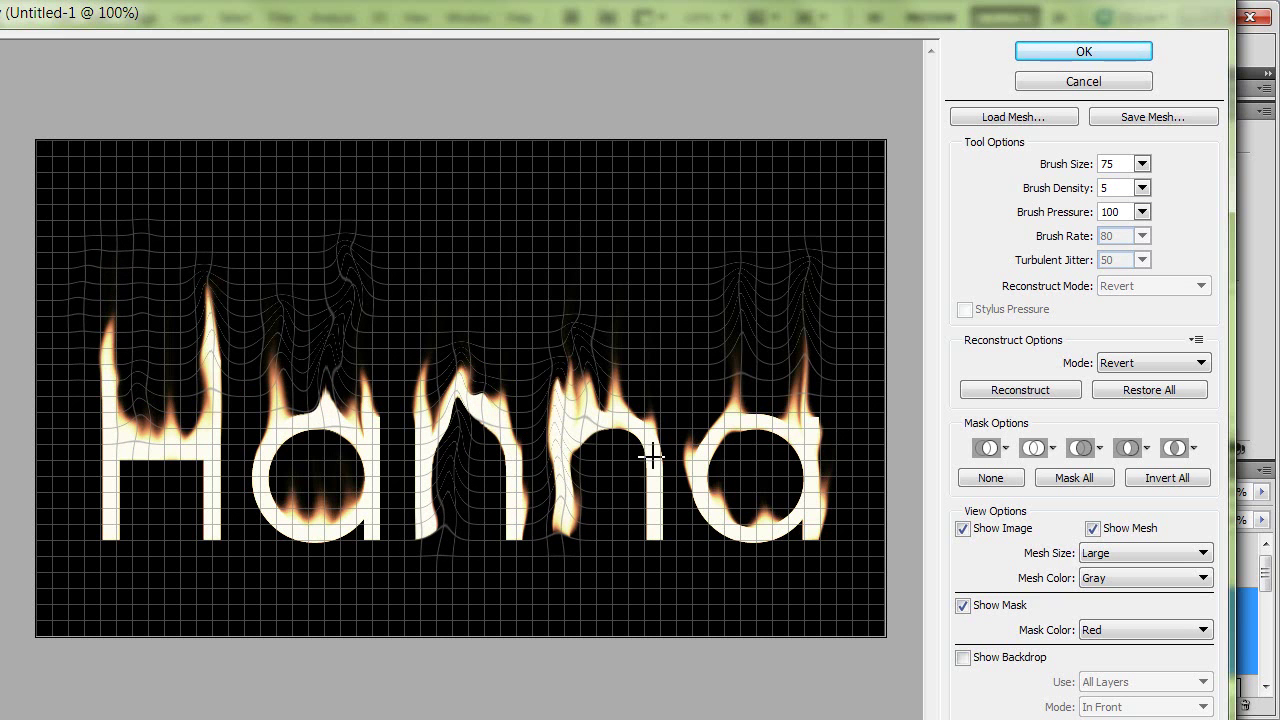
Push more streaks on the second n and a, smear the a's bowl and first n, and apply Liquify
drag(657, 528, 686, 357)
mouse_move(571, 409)
mouse_down()
mouse_move(560, 389)
mouse_move(567, 268)
mouse_up()
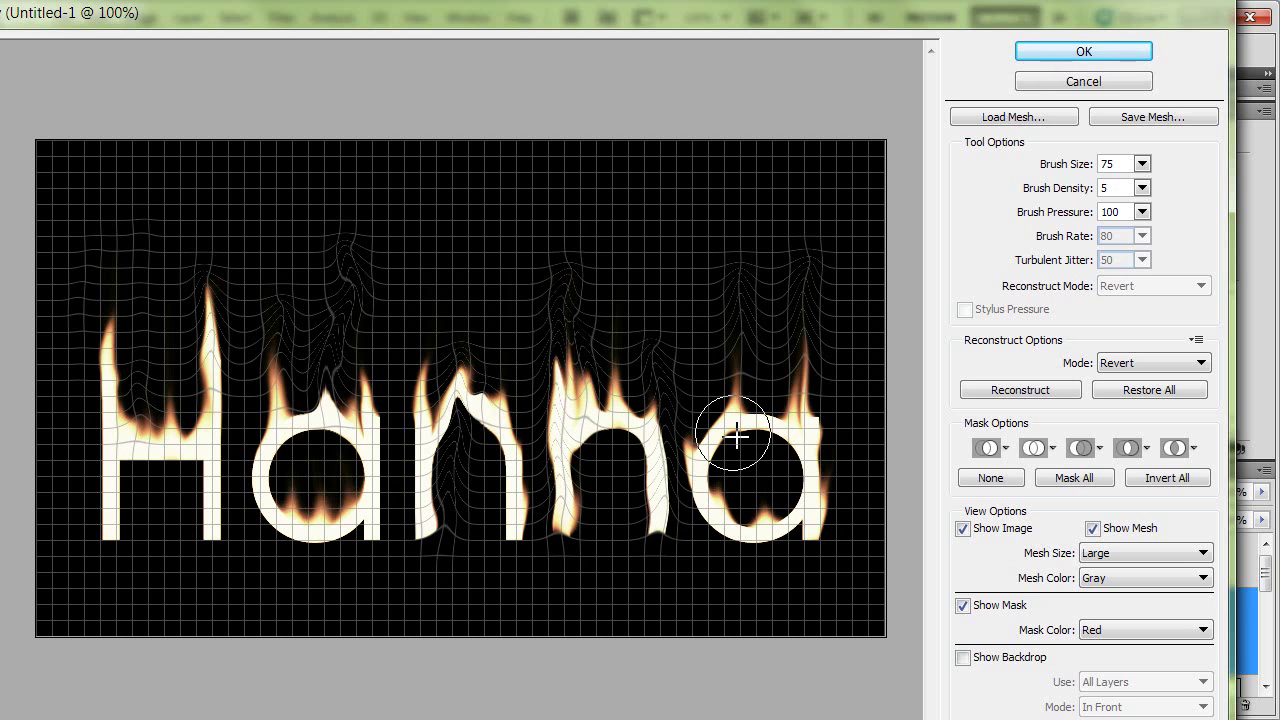
drag(709, 449, 742, 318)
mouse_move(763, 422)
mouse_down()
mouse_move(714, 366)
mouse_move(706, 244)
mouse_up()
mouse_move(797, 533)
mouse_down()
mouse_move(786, 514)
mouse_move(749, 523)
mouse_move(749, 500)
mouse_move(771, 514)
mouse_move(771, 463)
mouse_up()
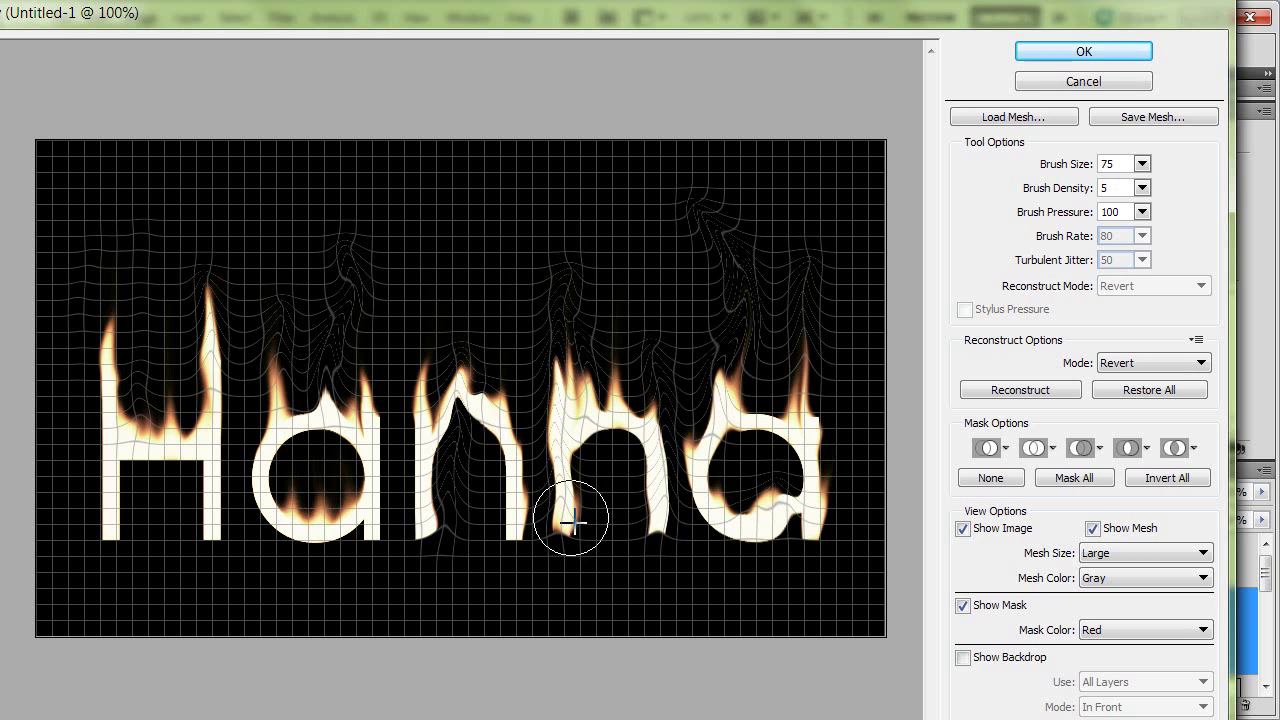
mouse_move(515, 478)
mouse_down()
mouse_move(500, 463)
mouse_move(451, 486)
mouse_up()
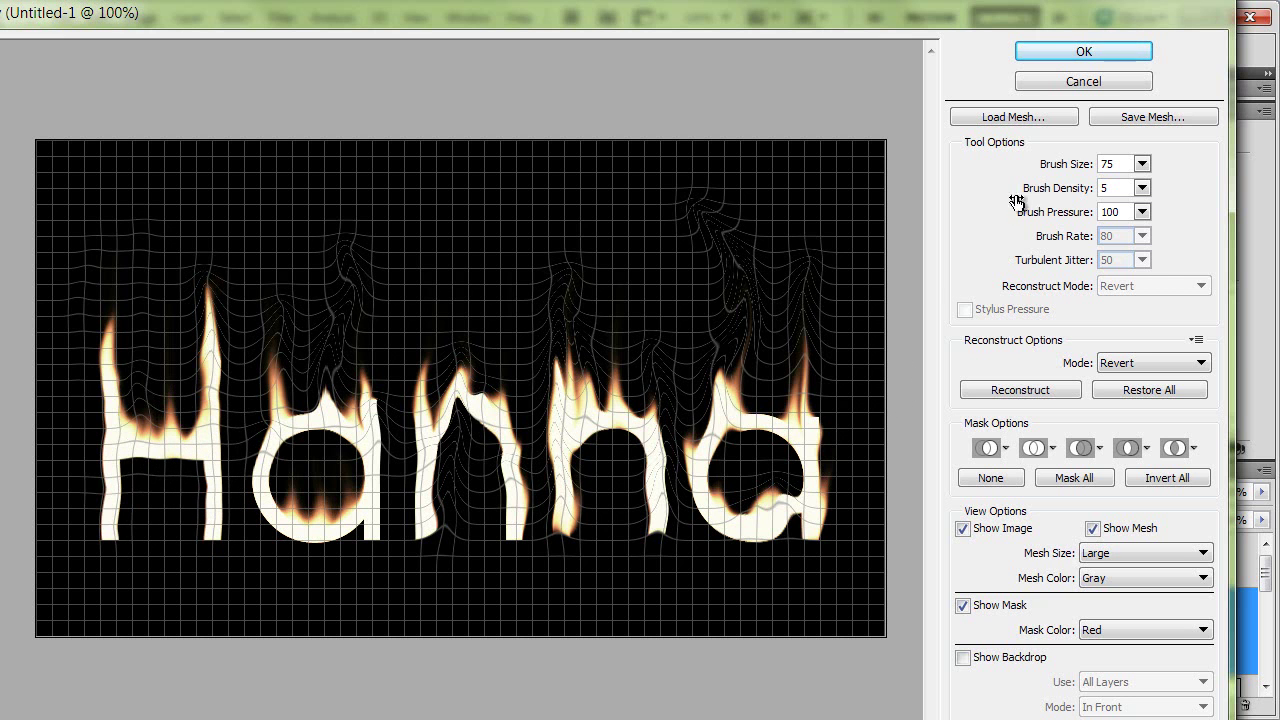
click(1053, 50)
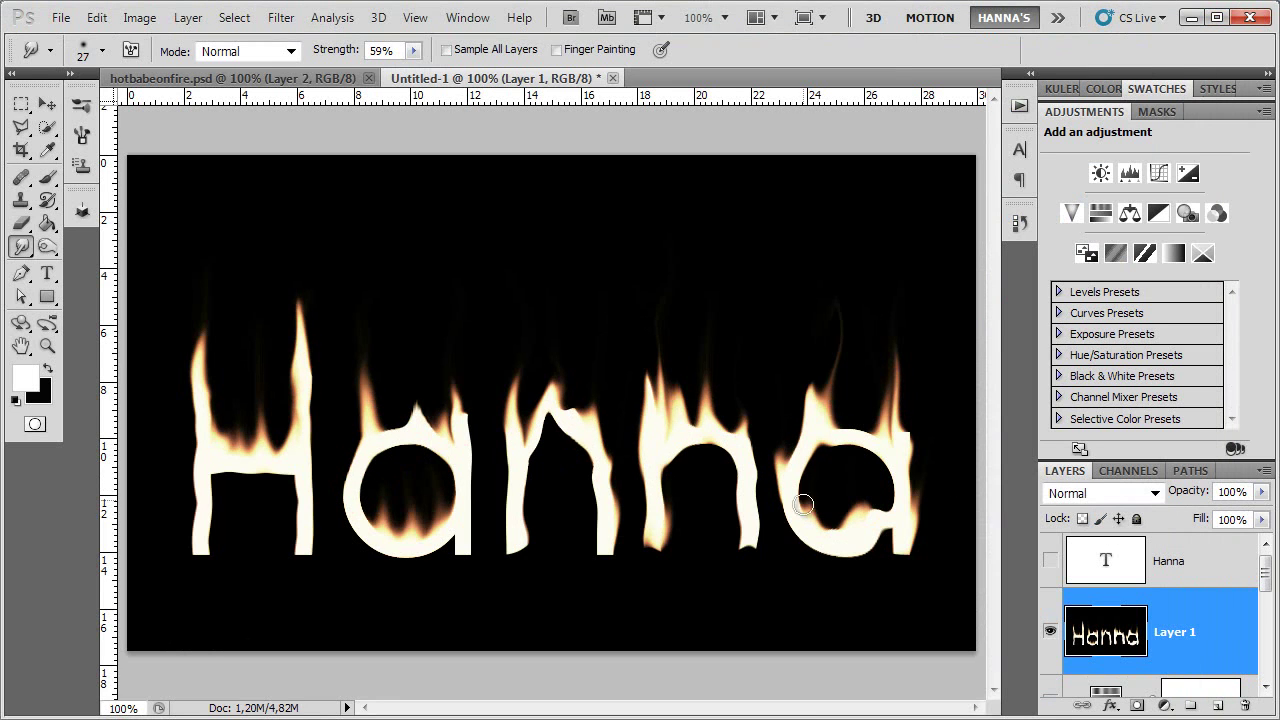
Show the Hanna text layer and fill its letters with black
click(1049, 562)
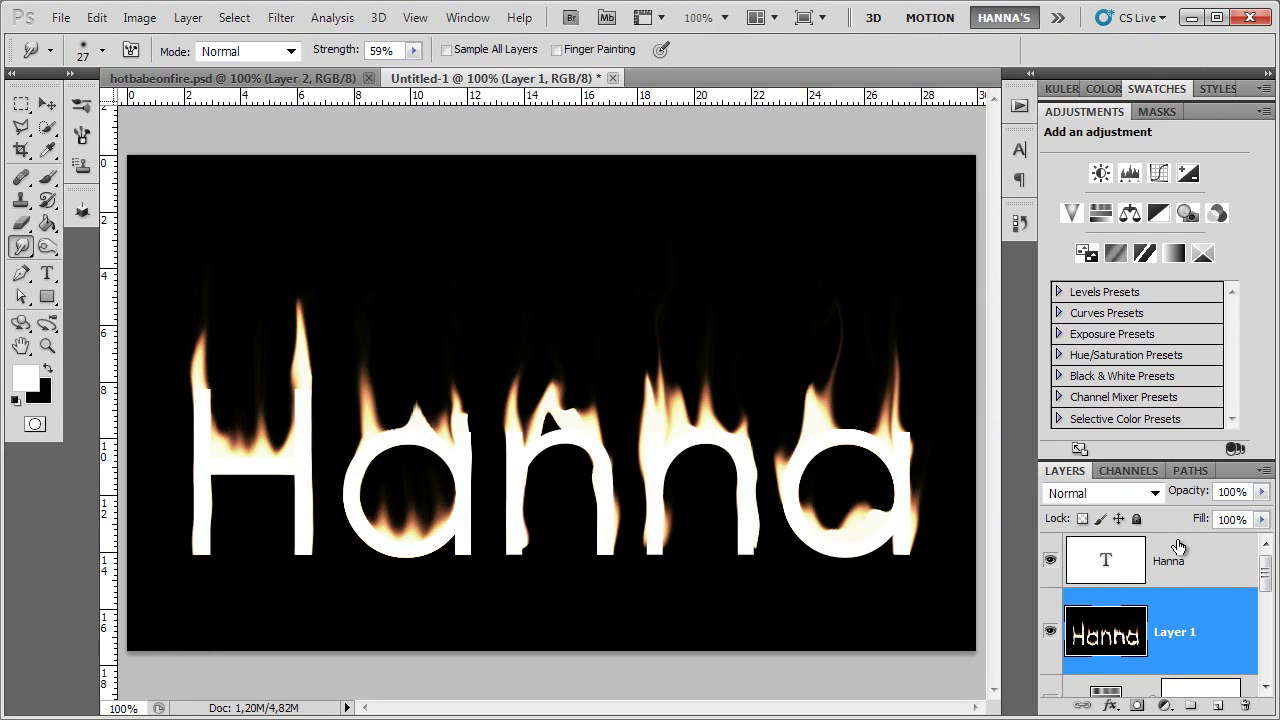
double_click(1098, 565)
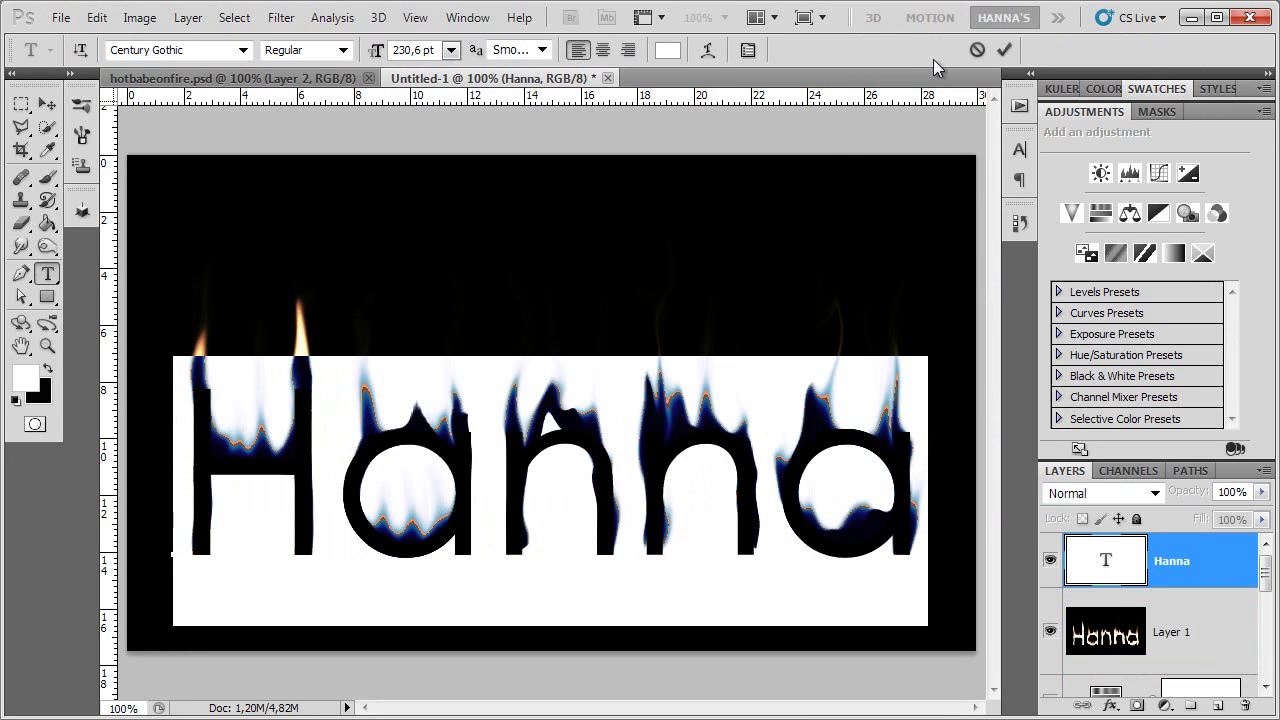
click(976, 49)
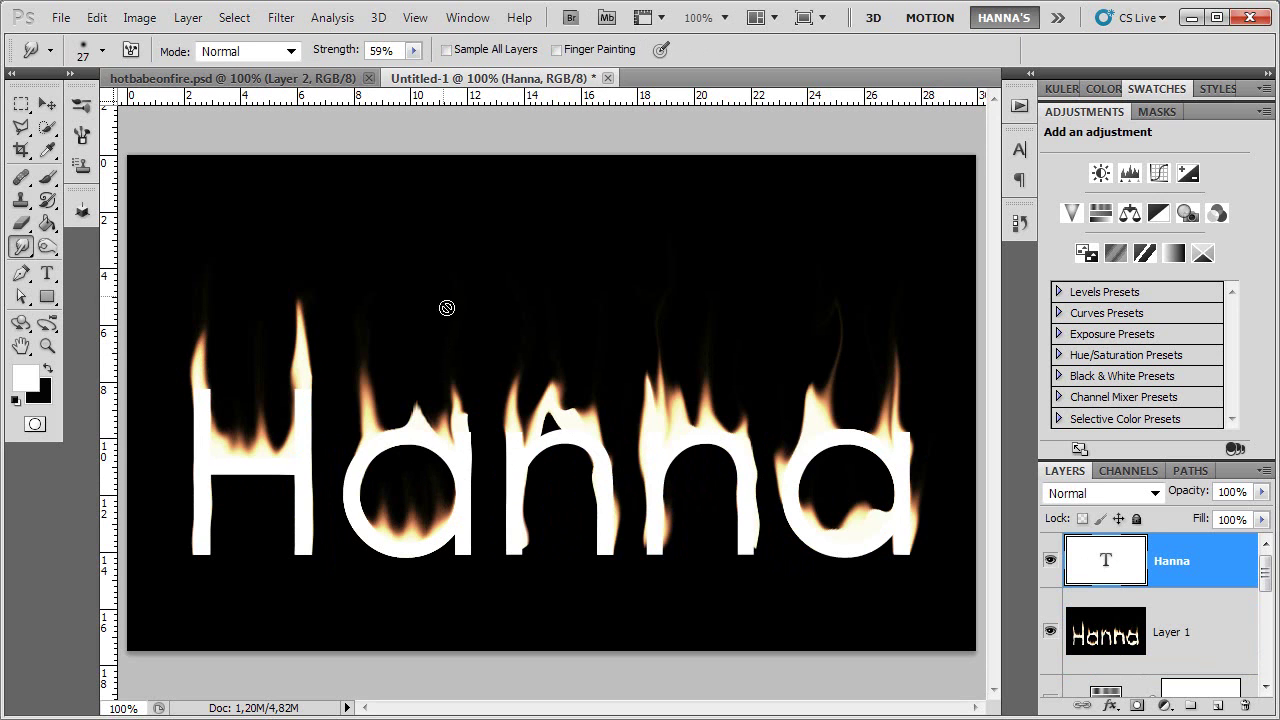
click(47, 368)
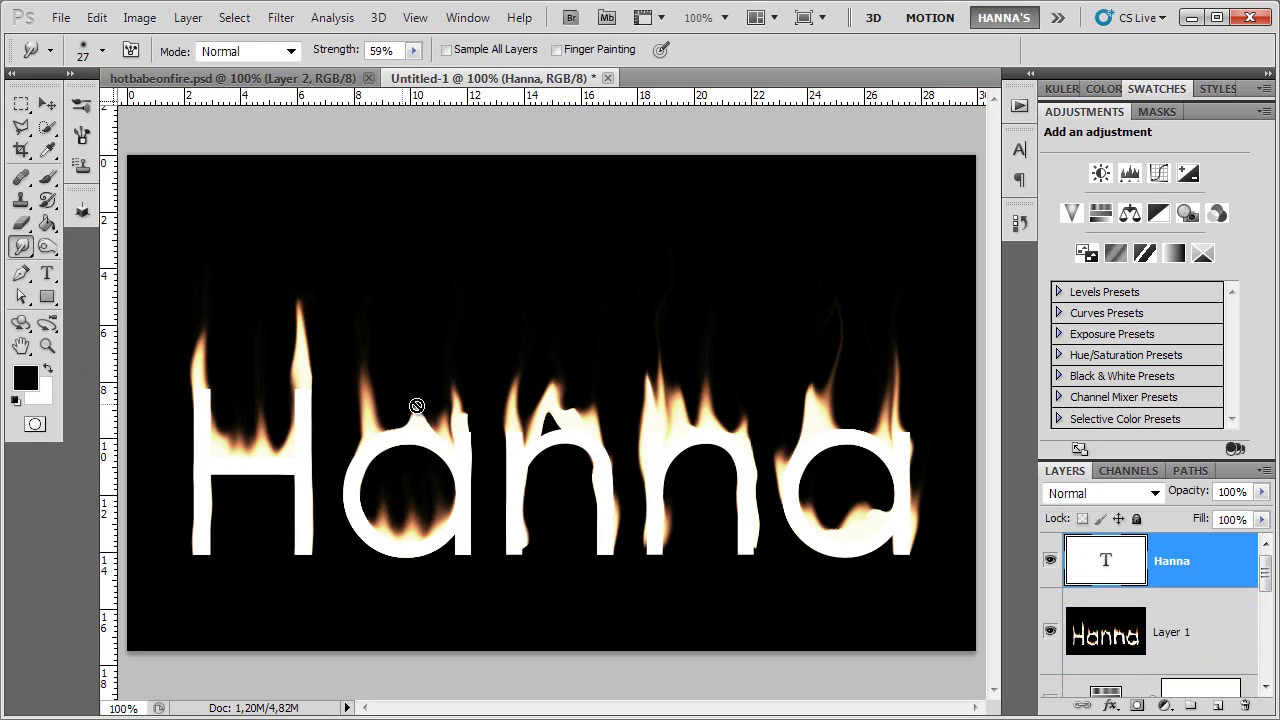
key(alt+BackSpace)
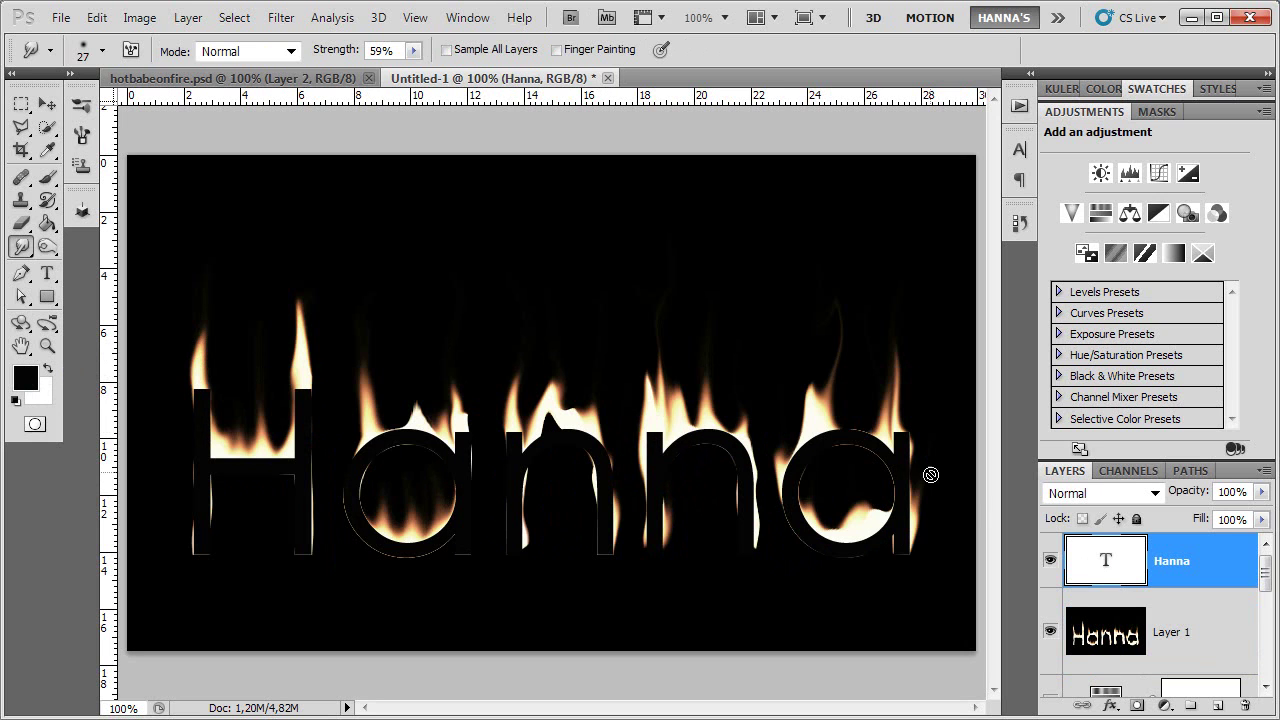
Nudge the black text up with the Move tool and hide the layer
click(45, 107)
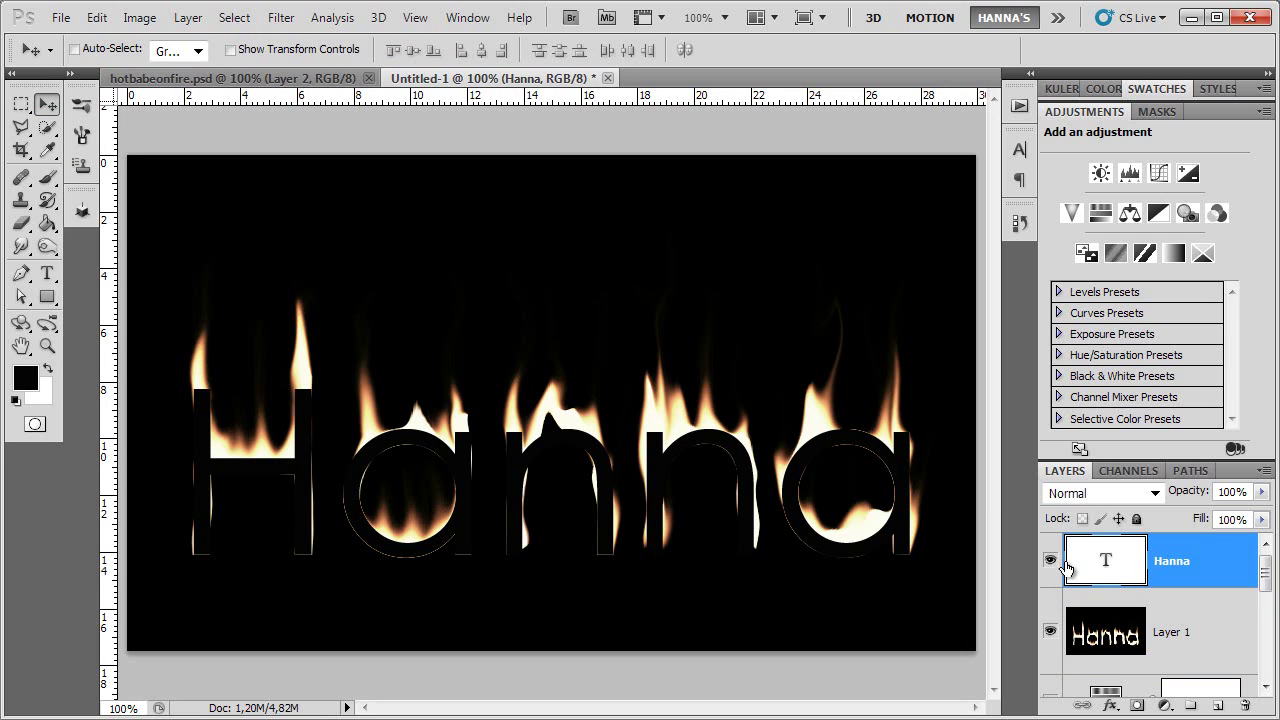
key(Up)
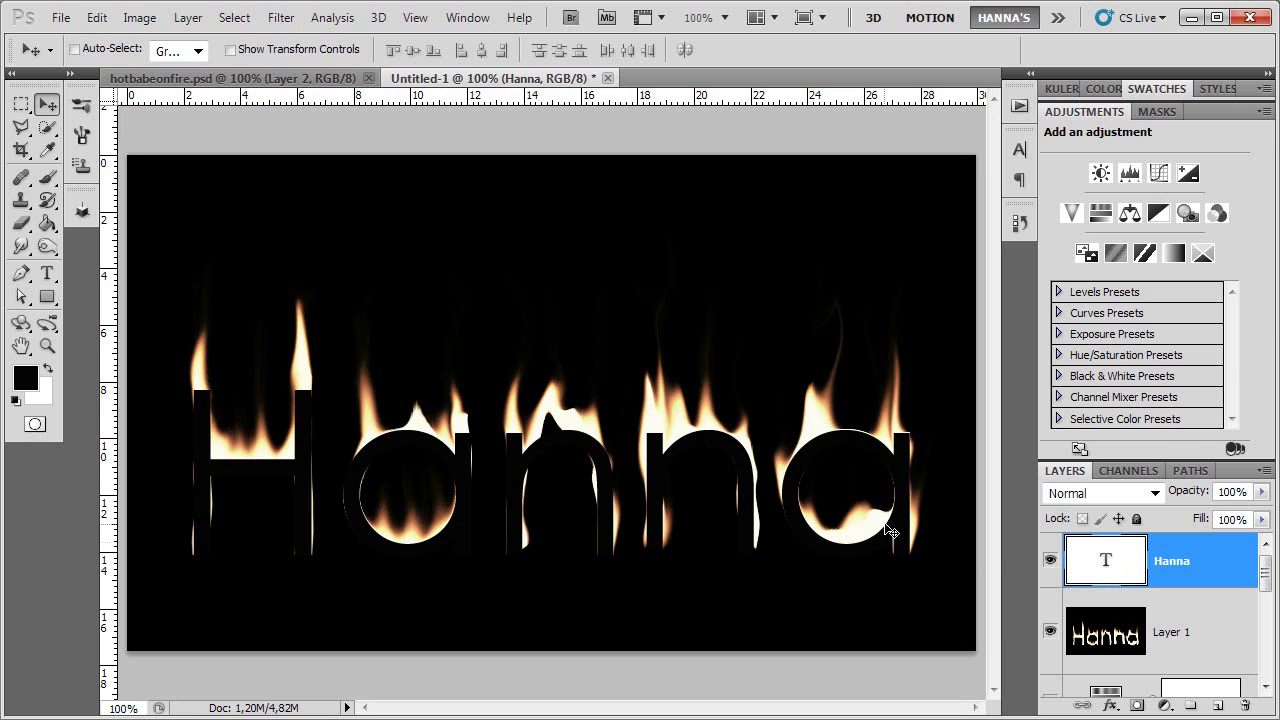
click(1049, 562)
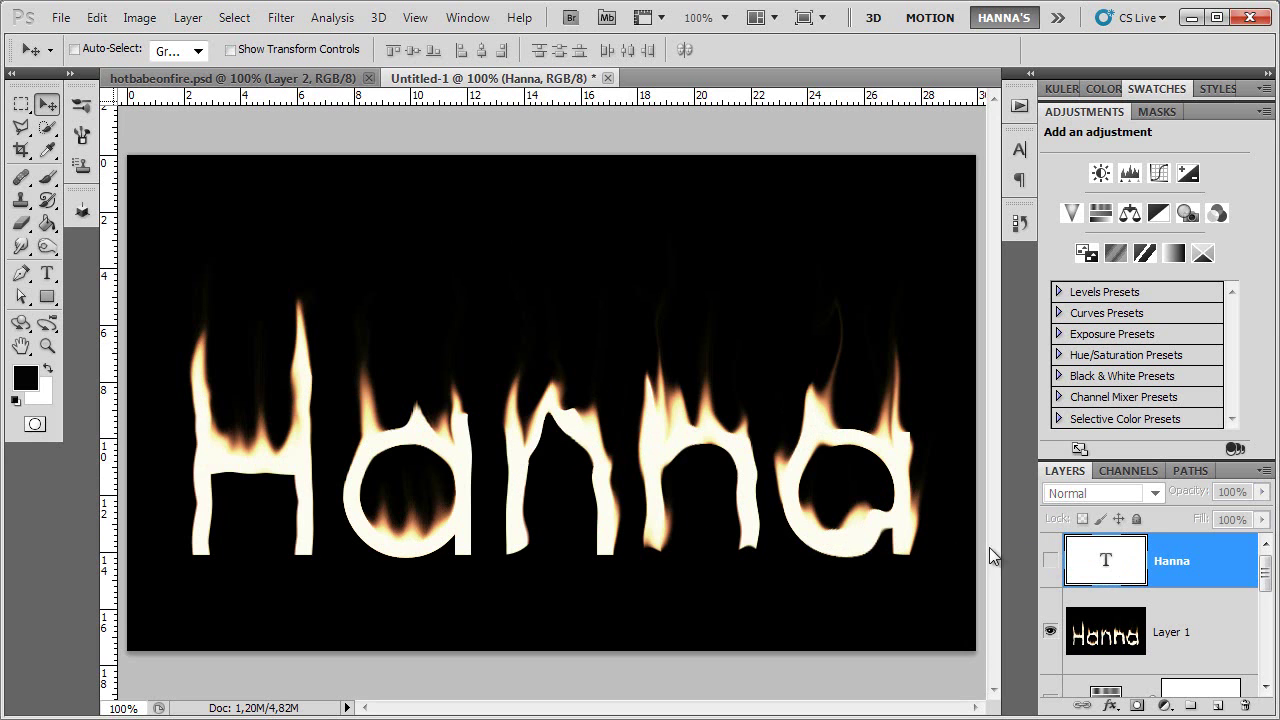